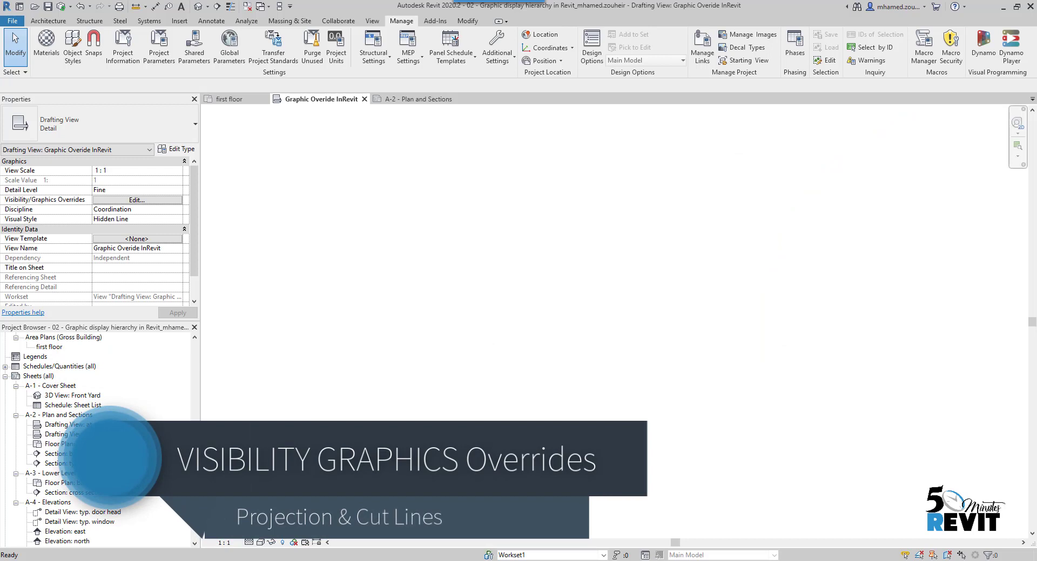
Open sheet A-2 - Plan and Sections and activate its 1:50 first floor plan viewport for editing
{"action": "double_click", "coordinate": [64, 417]}
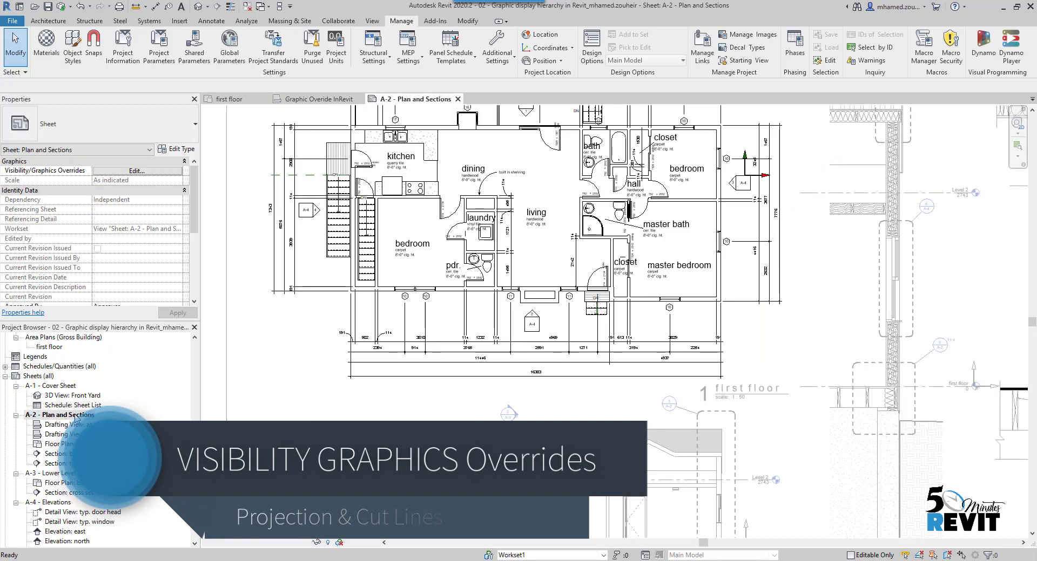
{"action": "scroll", "coordinate": [498, 416], "scroll_direction": "down", "scroll_amount": 4}
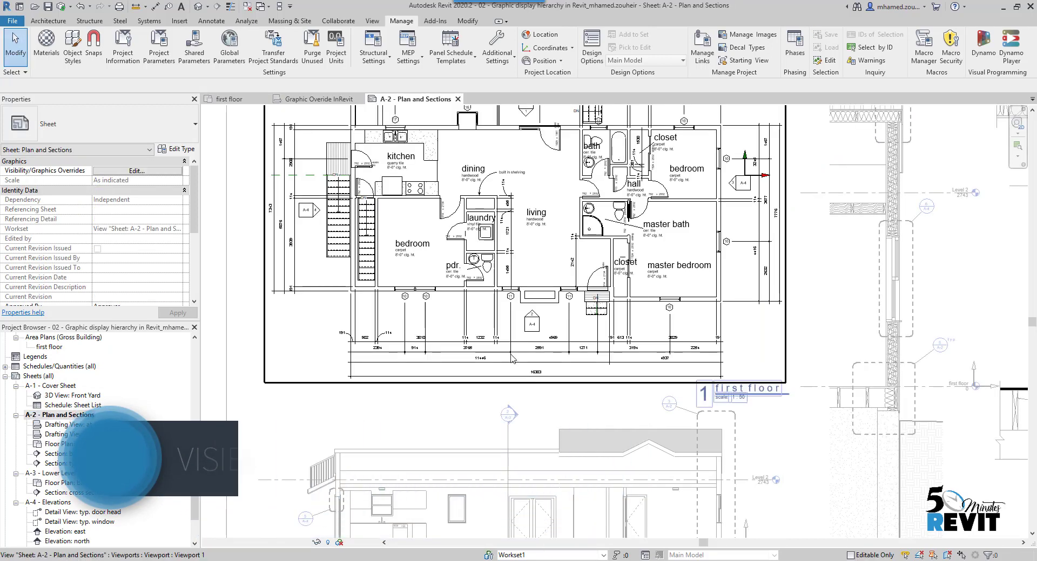
{"action": "middle_click_drag", "start_coordinate": [497, 417], "coordinate": [473, 475]}
{"action": "left_click", "coordinate": [362, 247]}
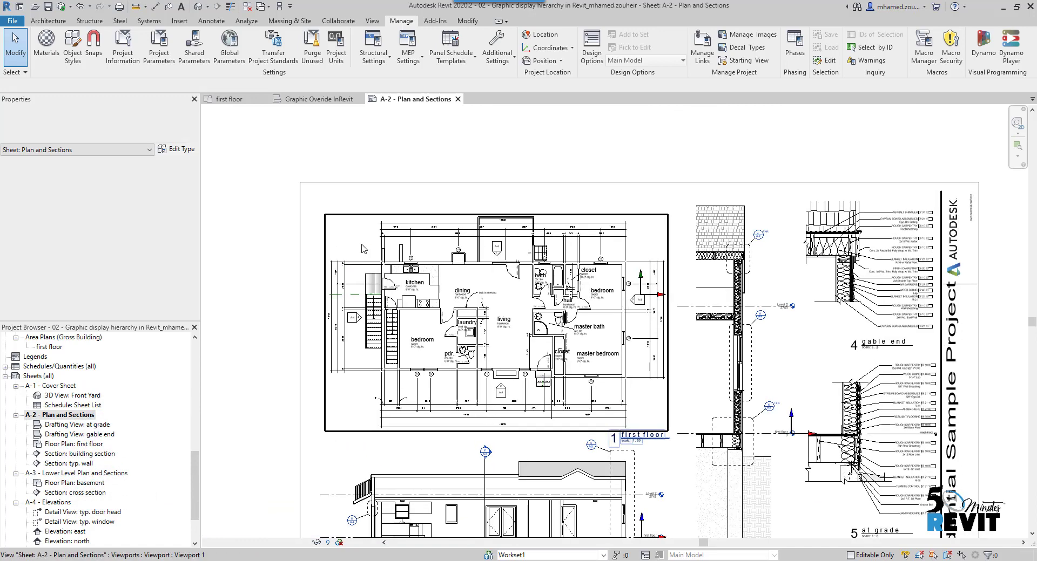
{"action": "double_click", "coordinate": [362, 247]}
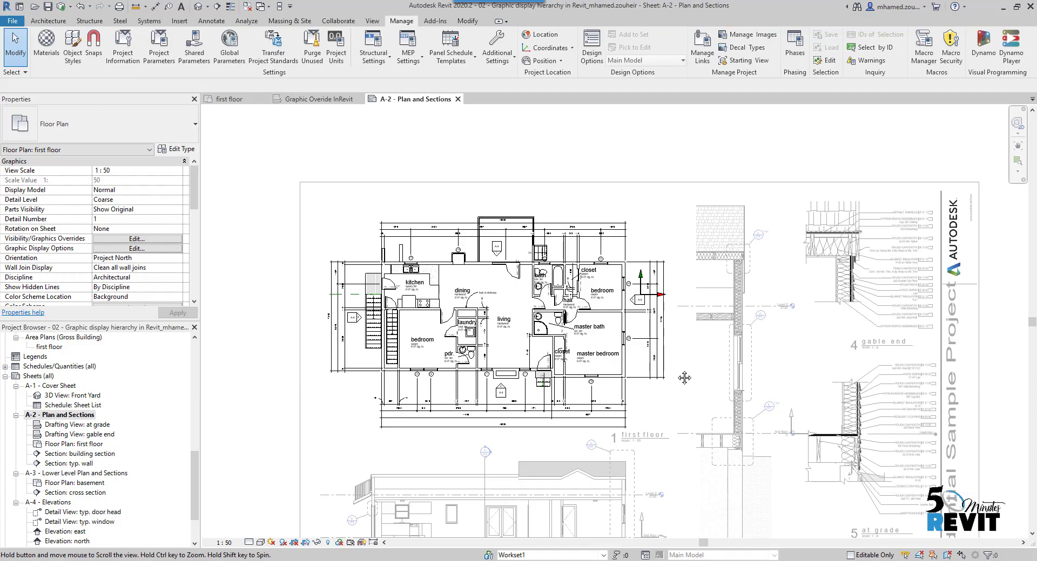
{"action": "left_click", "coordinate": [410, 23]}
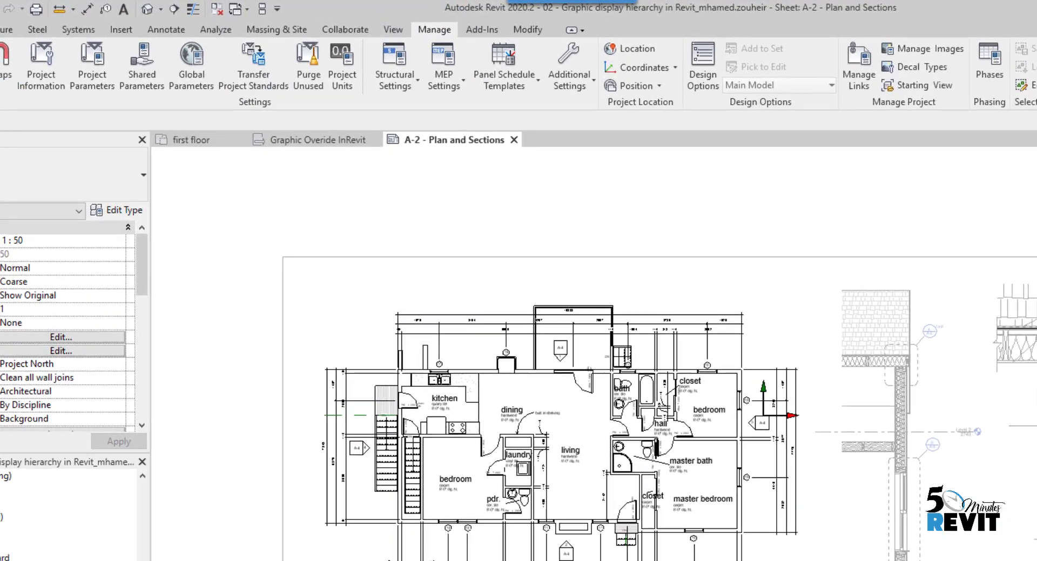
{"action": "left_click", "coordinate": [75, 72]}
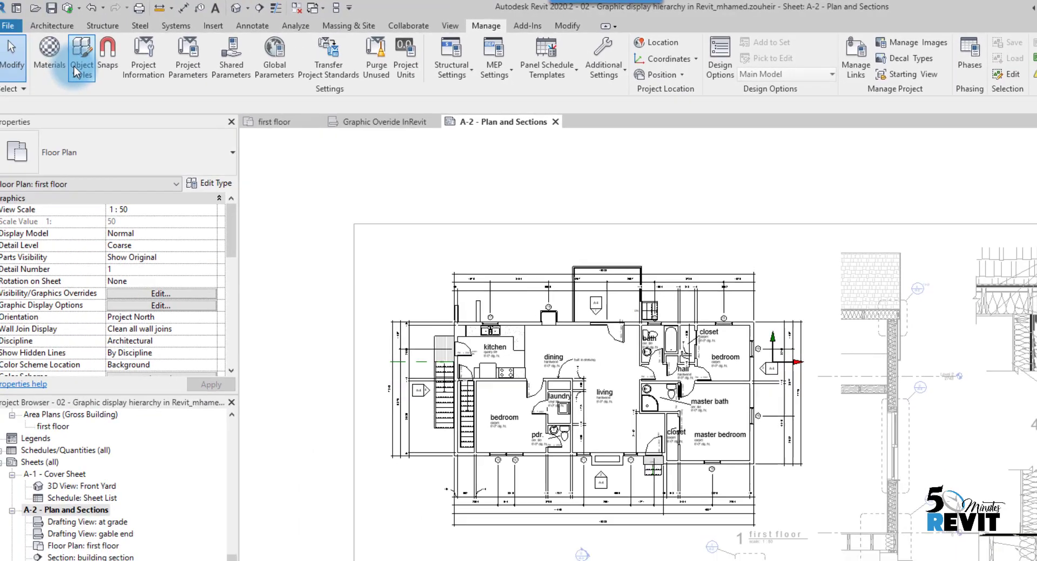
In Object Styles, give Walls RGB 255-128-000 lines, cut weight 7 and a Dash dot dot pattern
{"action": "left_click", "coordinate": [76, 71]}
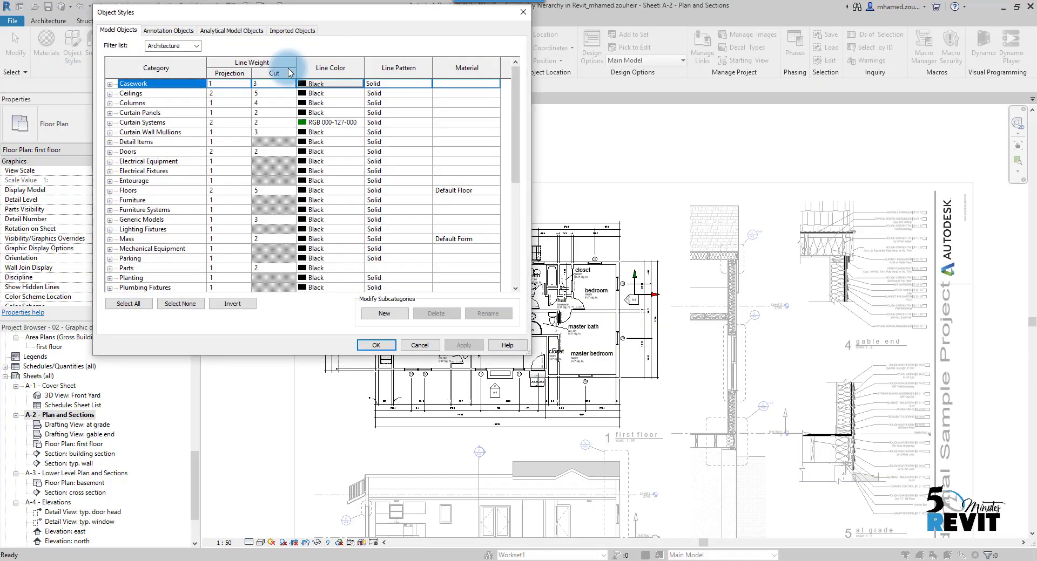
{"action": "left_click", "coordinate": [165, 230]}
{"action": "key", "text": "w"}
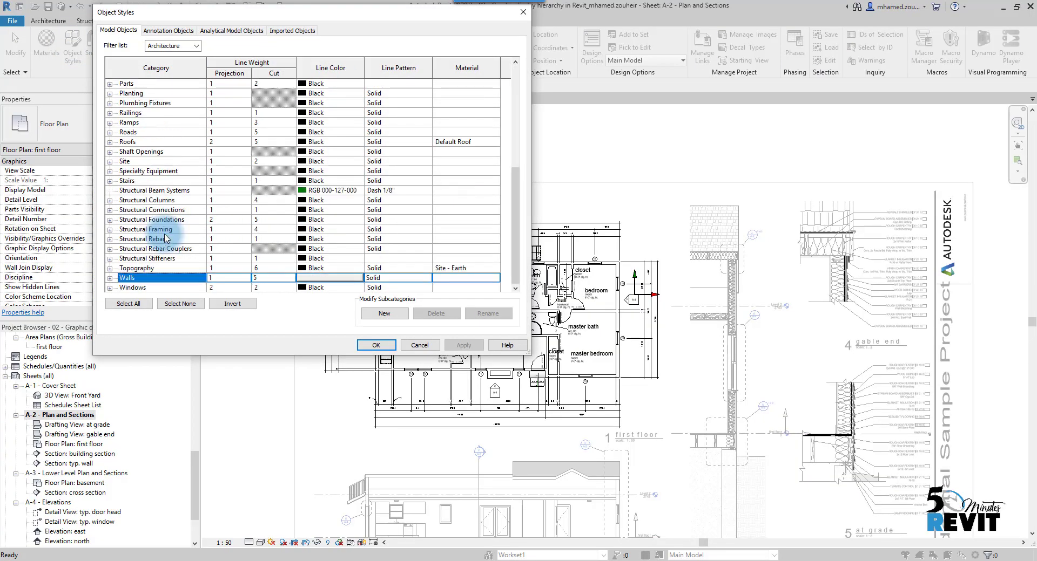
{"action": "left_click", "coordinate": [321, 281]}
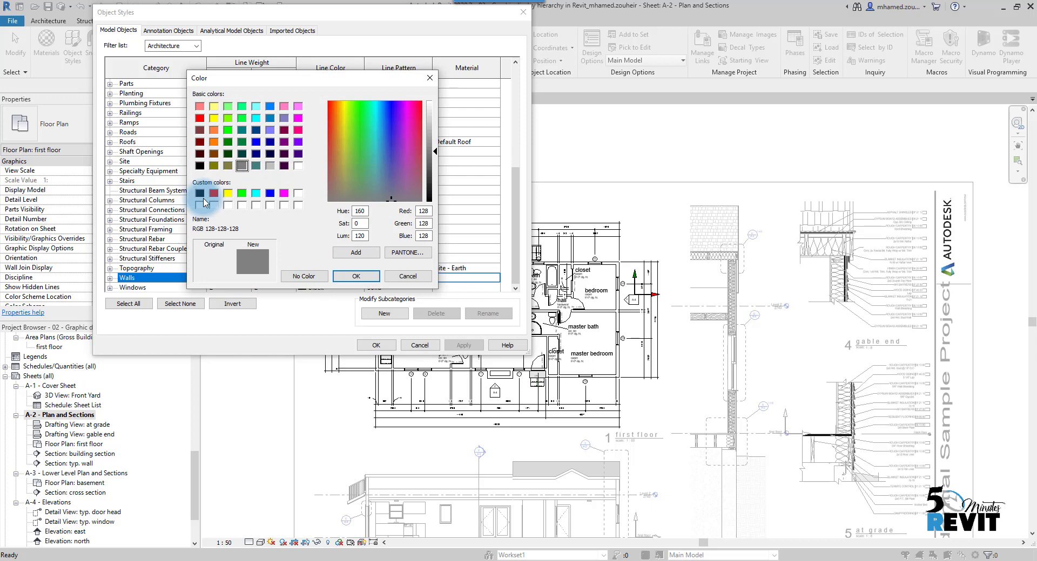
{"action": "left_click", "coordinate": [356, 277]}
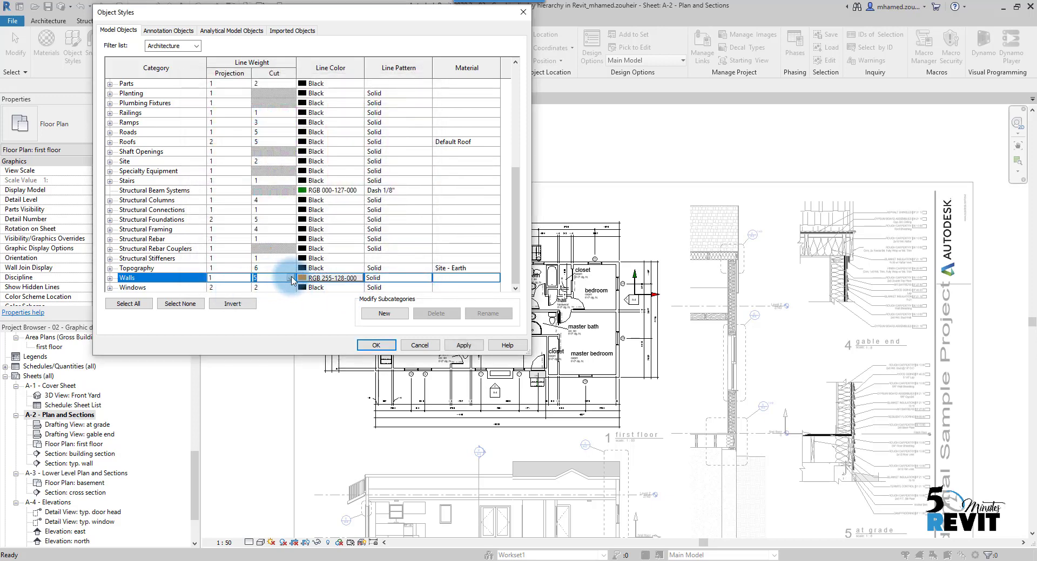
{"action": "left_click", "coordinate": [292, 279]}
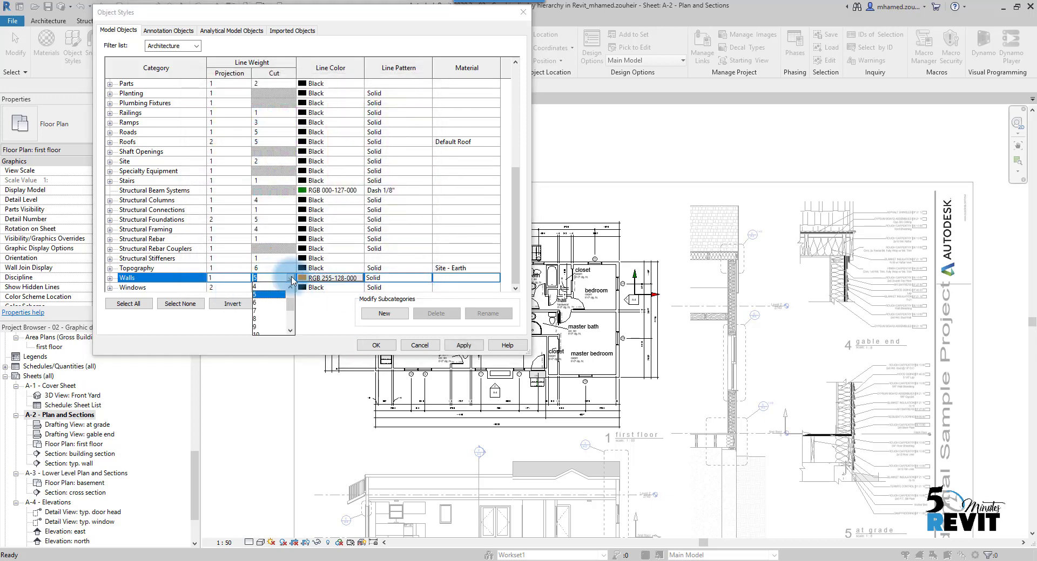
{"action": "left_click", "coordinate": [257, 311]}
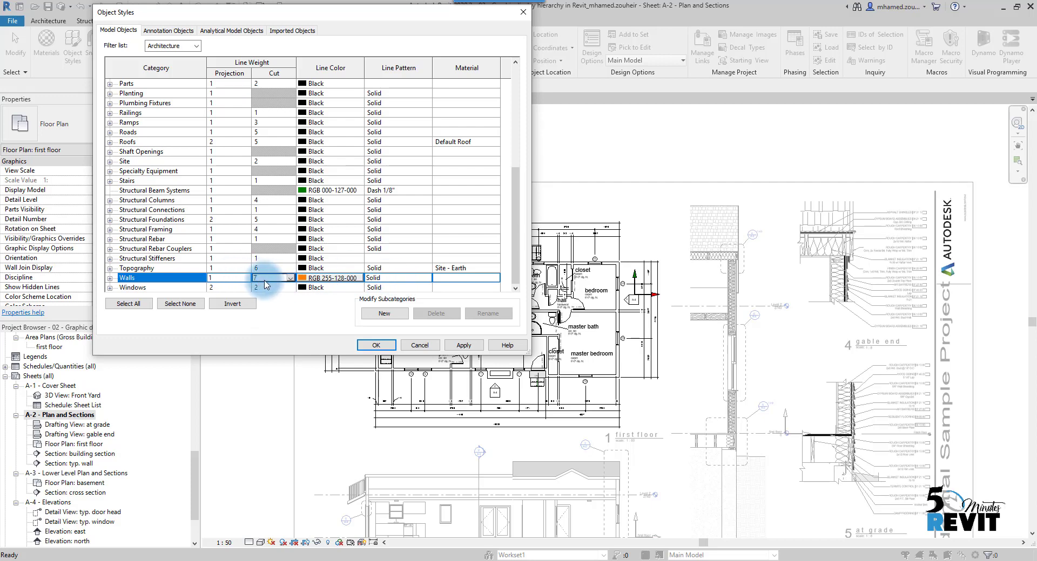
{"action": "left_click", "coordinate": [402, 278]}
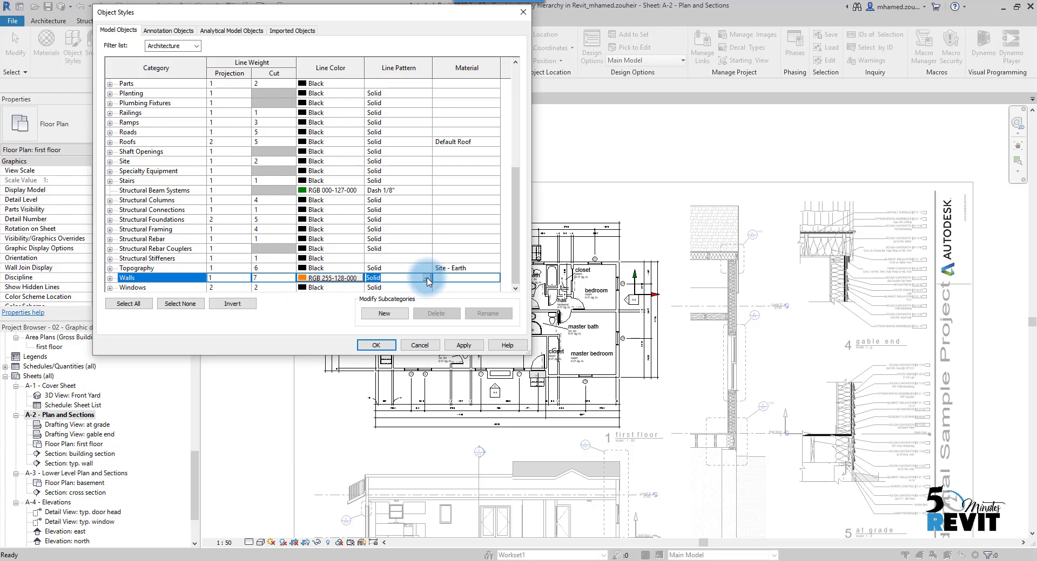
{"action": "left_click", "coordinate": [427, 279]}
{"action": "left_click_drag", "start_coordinate": [448, 301], "coordinate": [449, 306]}
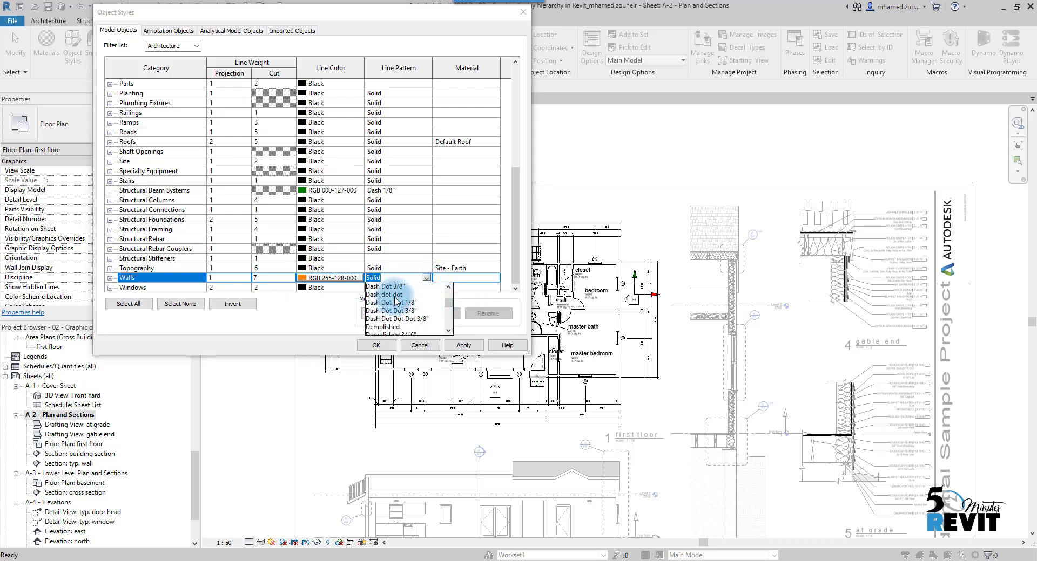
{"action": "left_click", "coordinate": [395, 296]}
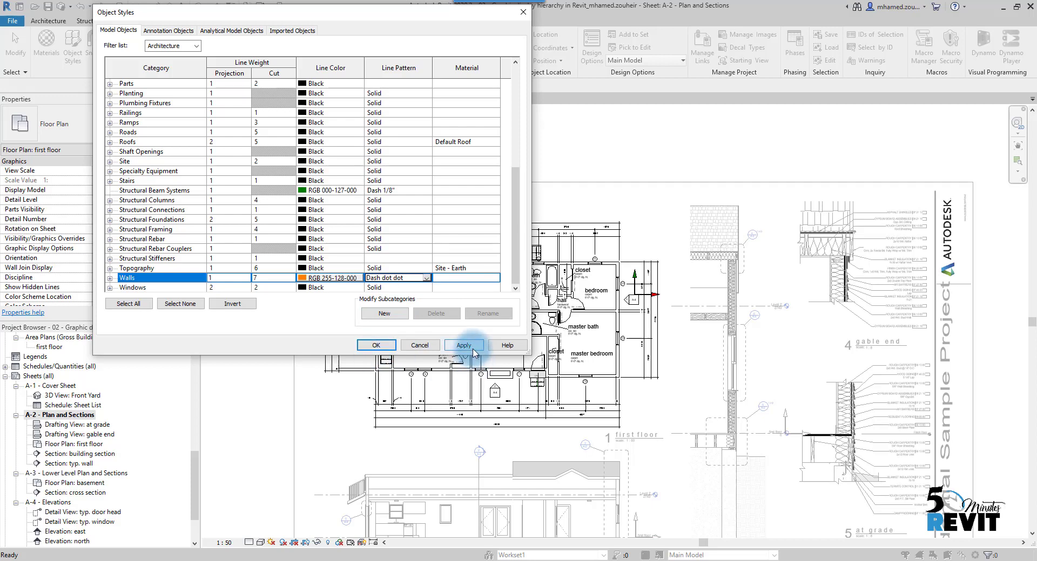
{"action": "left_click", "coordinate": [376, 346]}
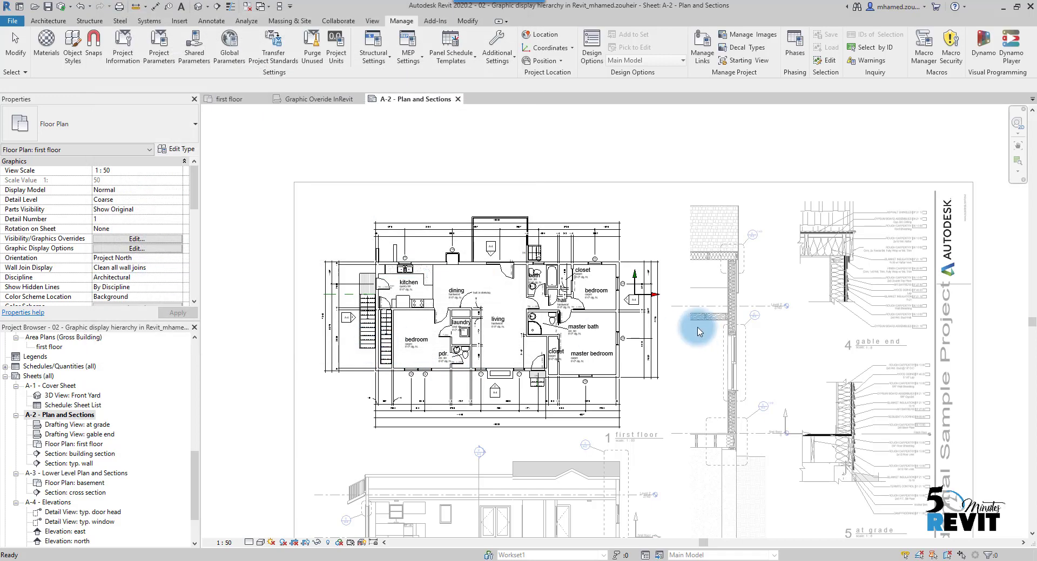
{"action": "scroll", "coordinate": [470, 270], "scroll_direction": "up", "scroll_amount": 6}
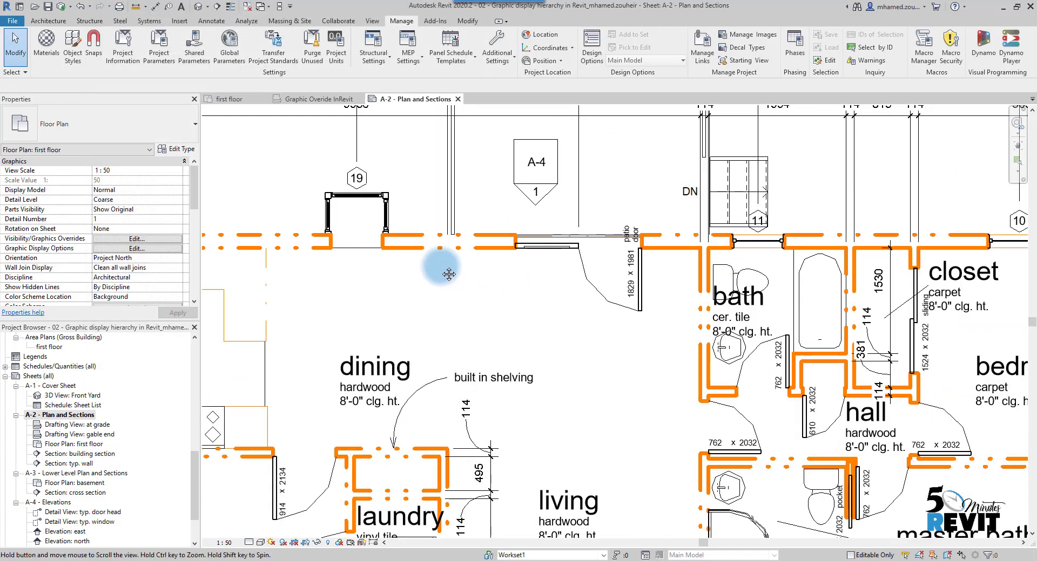
{"action": "middle_click_drag", "start_coordinate": [449, 274], "coordinate": [394, 266]}
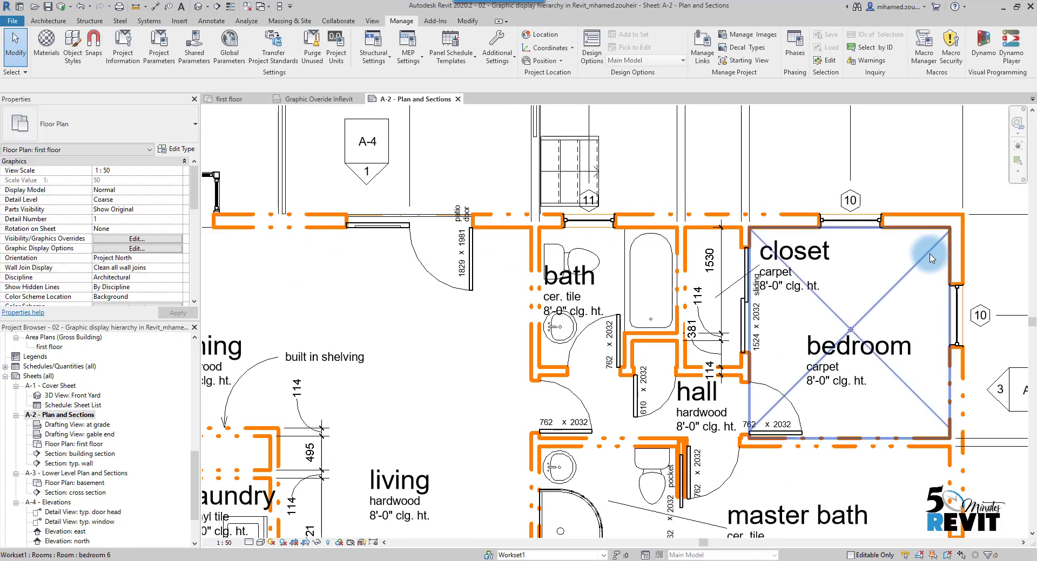
{"action": "scroll", "coordinate": [444, 302], "scroll_direction": "down", "scroll_amount": 3}
{"action": "middle_click_drag", "start_coordinate": [444, 303], "coordinate": [472, 274]}
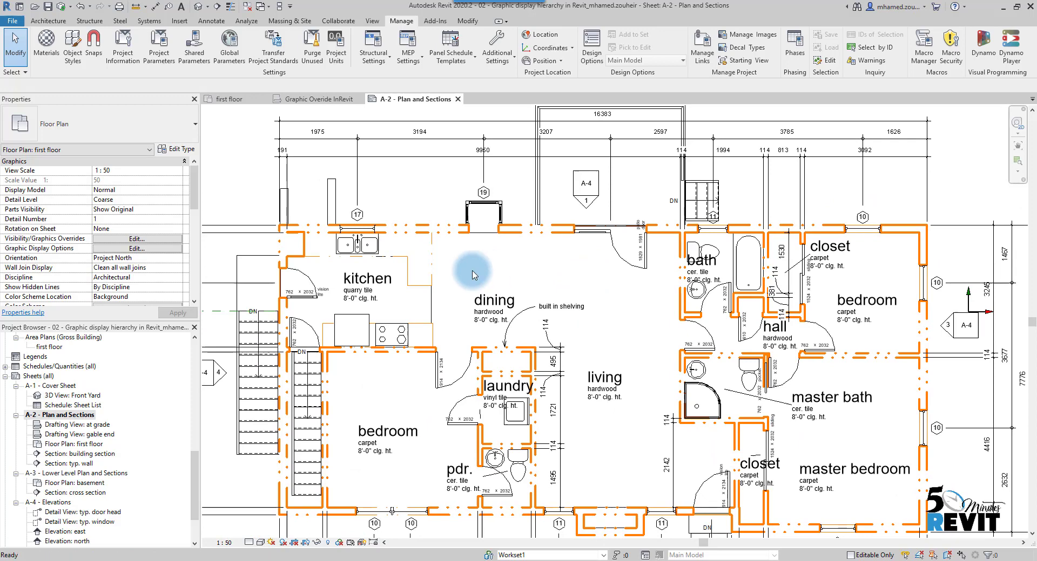
{"action": "scroll", "coordinate": [347, 225], "scroll_direction": "up", "scroll_amount": 5}
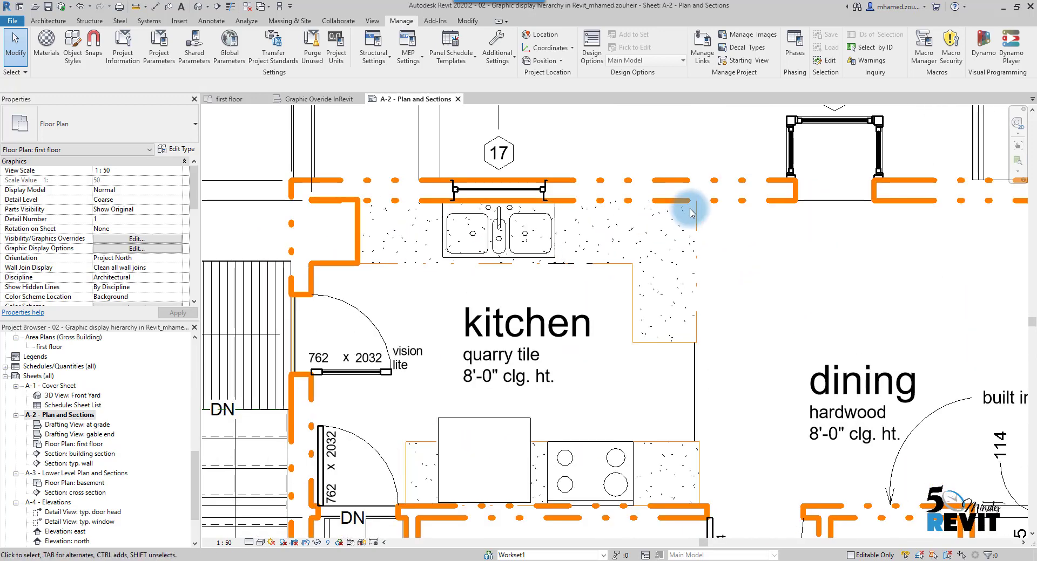
{"action": "scroll", "coordinate": [424, 306], "scroll_direction": "down", "scroll_amount": 5}
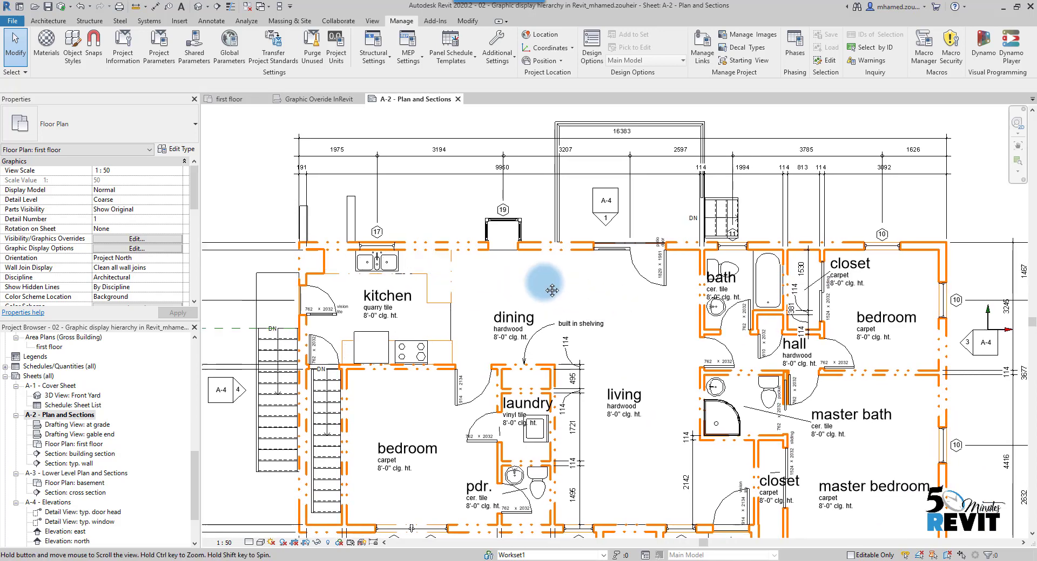
{"action": "scroll", "coordinate": [540, 286], "scroll_direction": "down", "scroll_amount": 3}
{"action": "middle_click_drag", "start_coordinate": [542, 285], "coordinate": [535, 283]}
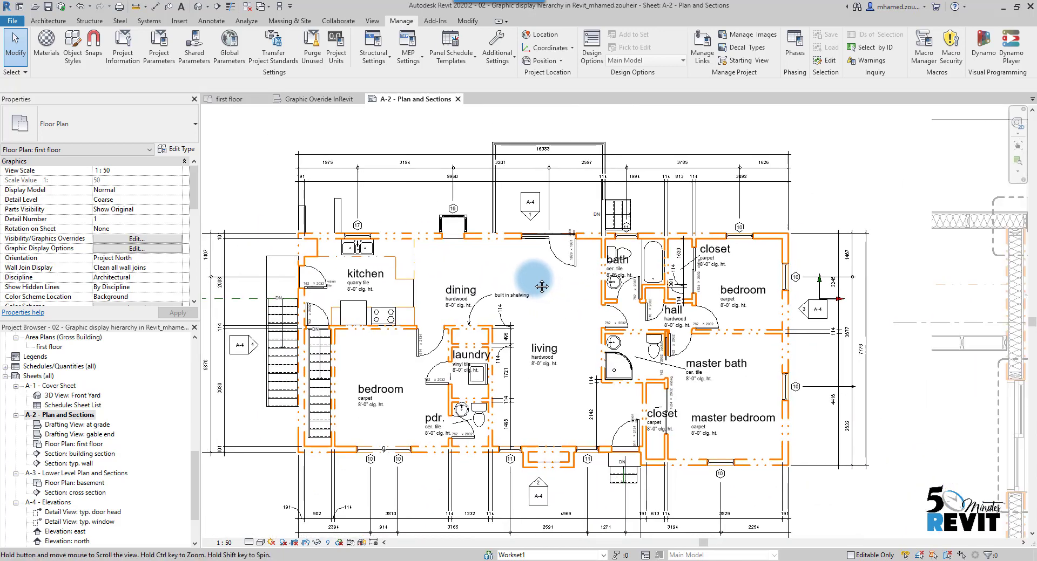
{"action": "key", "text": "v"}
{"action": "key", "text": "v"}
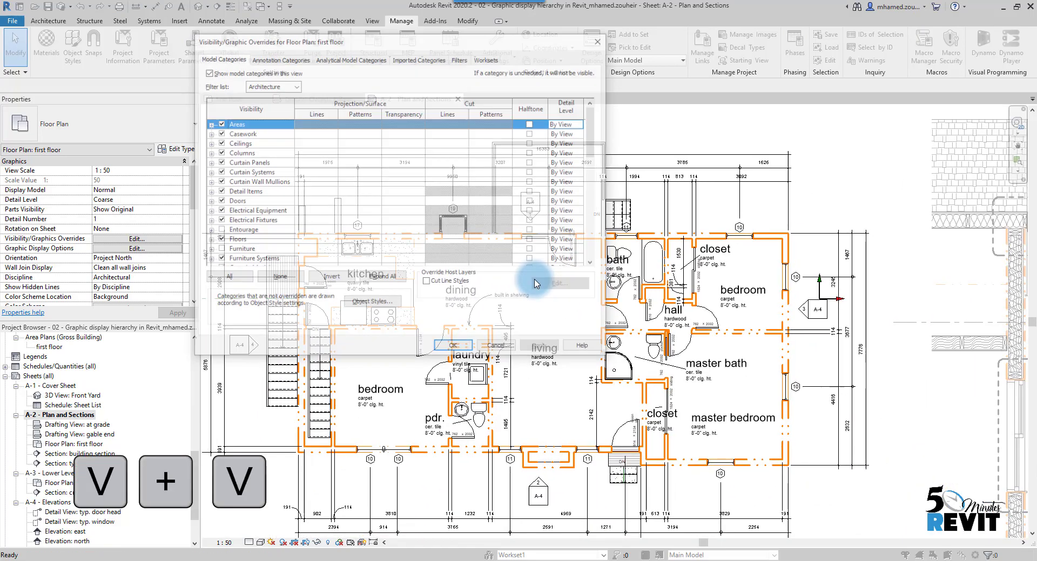
Select Walls in the view overrides and set its line pattern to Solid
{"action": "left_click", "coordinate": [262, 231]}
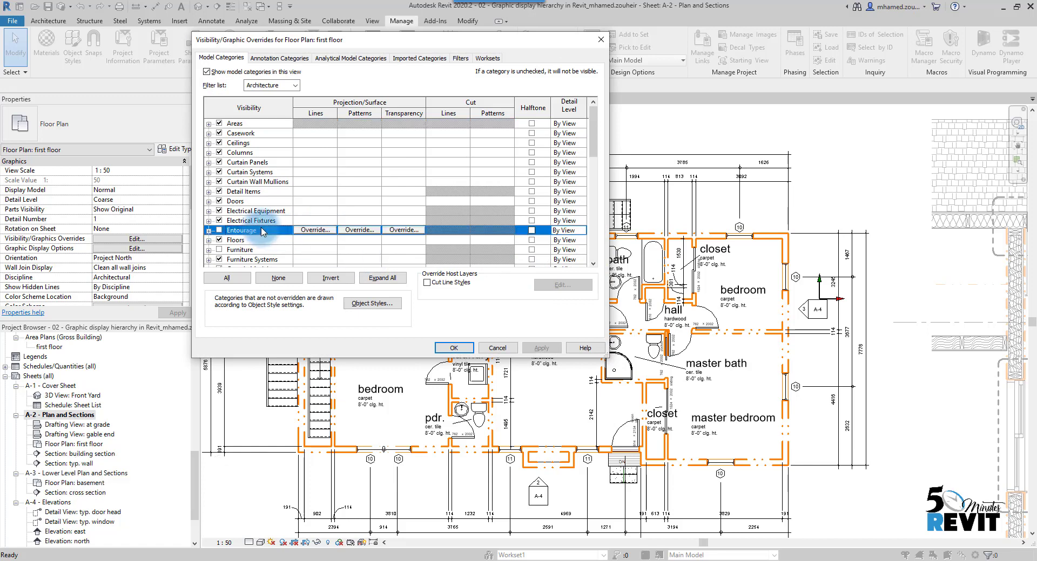
{"action": "key", "text": "w"}
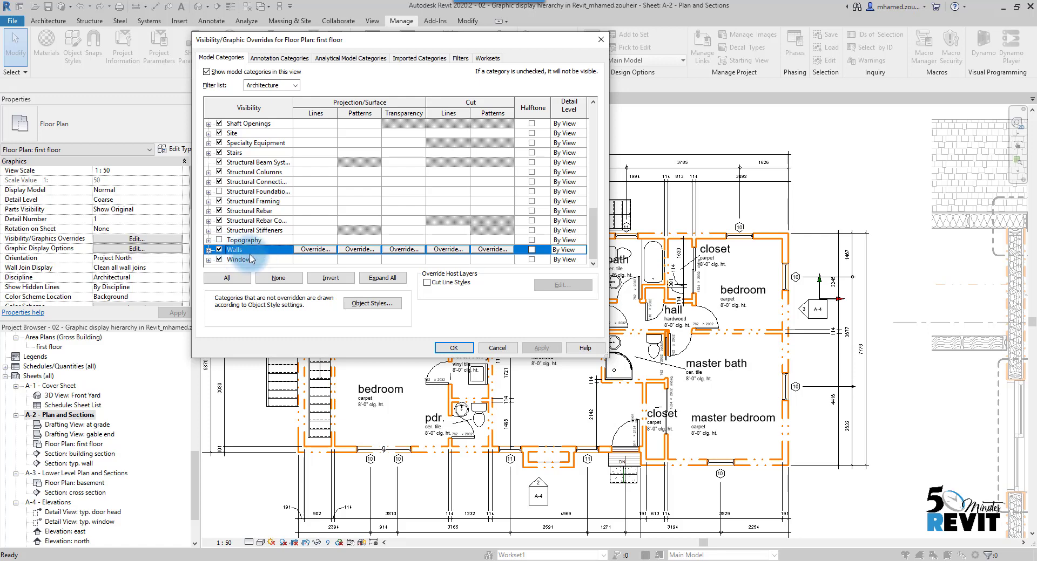
{"action": "left_click", "coordinate": [505, 115]}
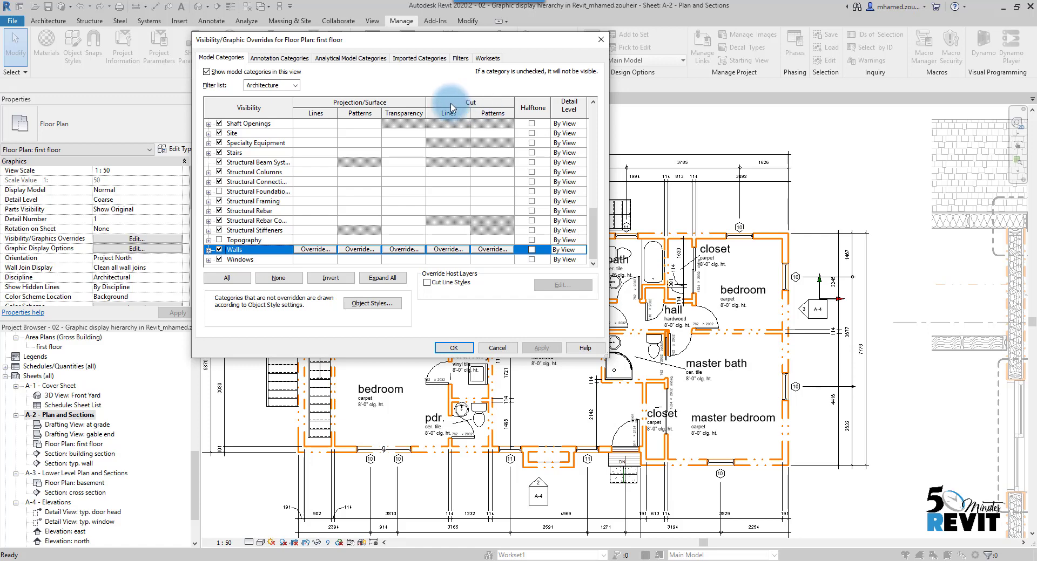
{"action": "left_click", "coordinate": [461, 251]}
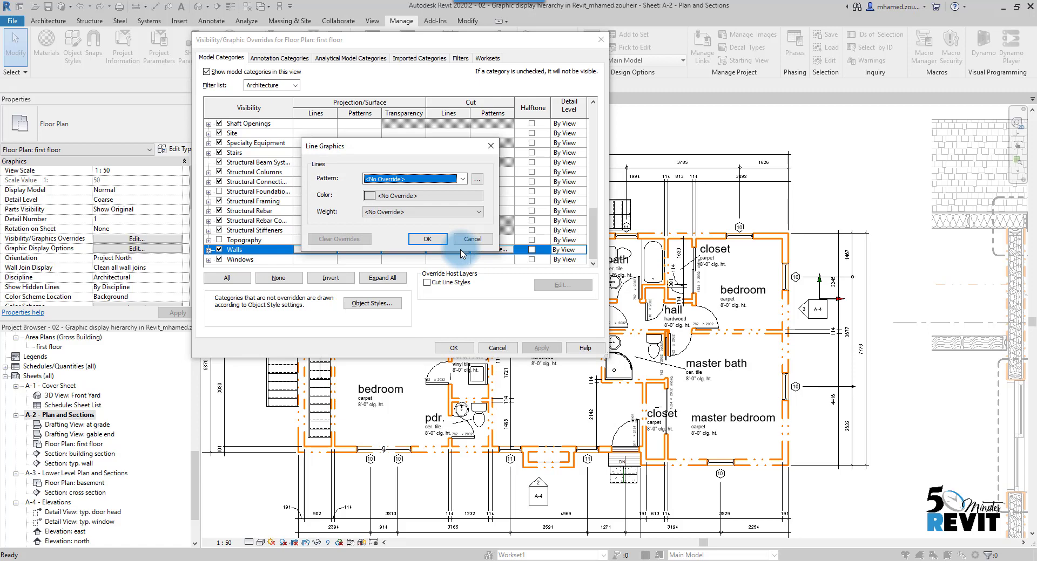
{"action": "left_click", "coordinate": [376, 181]}
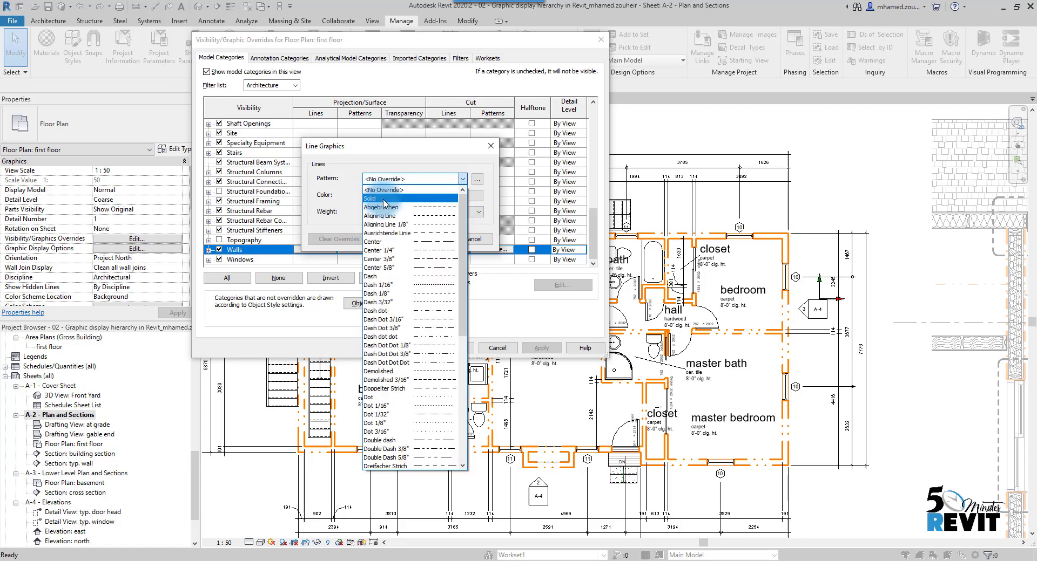
{"action": "left_click", "coordinate": [372, 198]}
Make the wall override lines blue with weight 4 and apply them to the first-floor view
{"action": "left_click", "coordinate": [382, 197]}
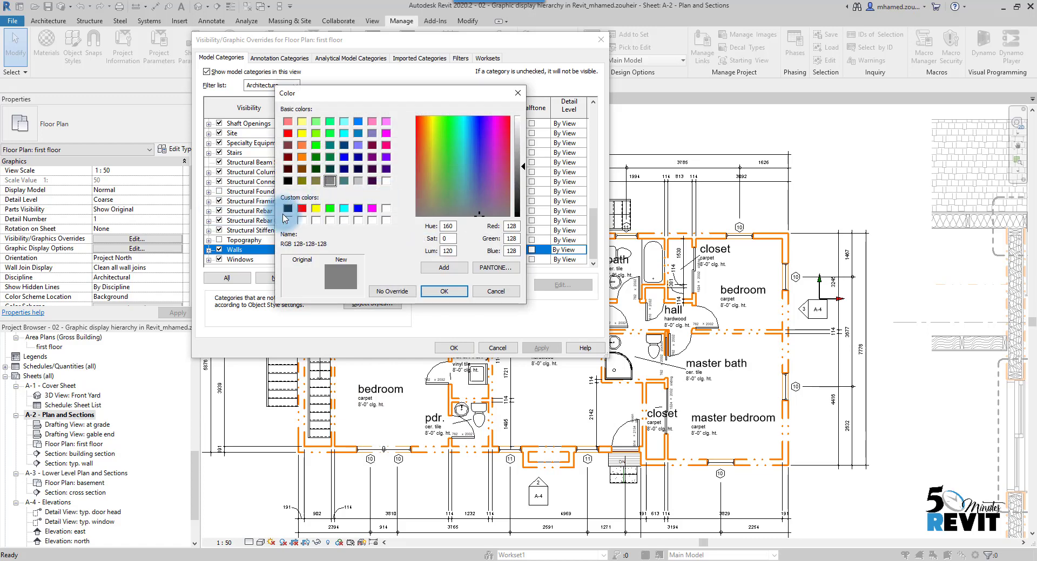
{"action": "left_click", "coordinate": [358, 209]}
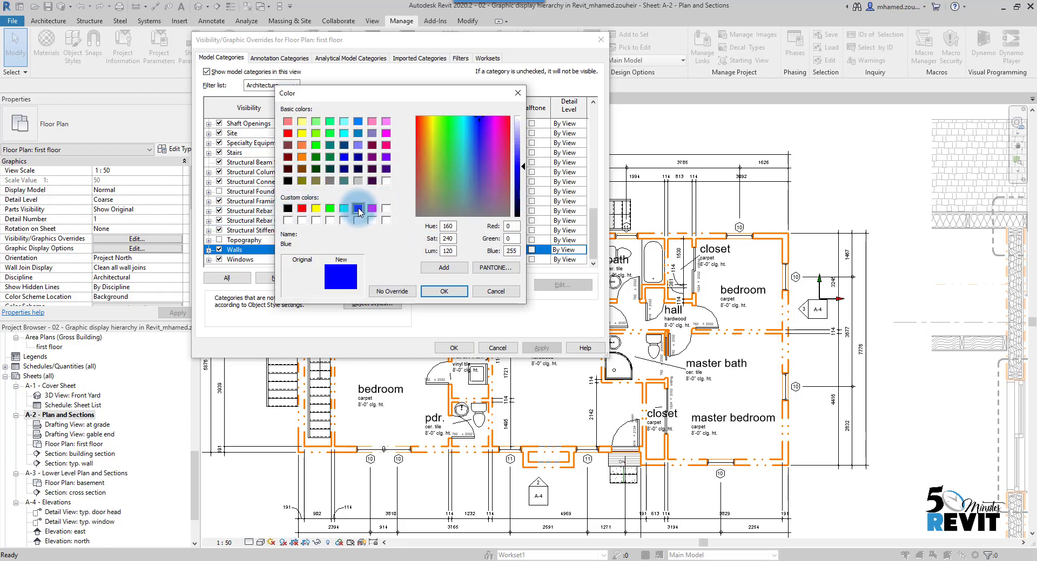
{"action": "left_click", "coordinate": [440, 293]}
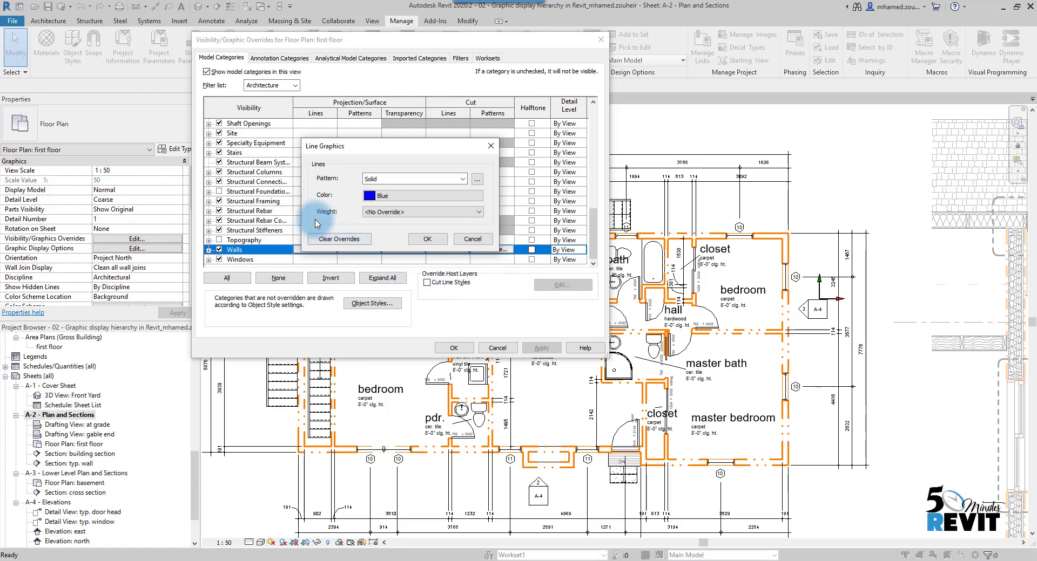
{"action": "left_click", "coordinate": [378, 211]}
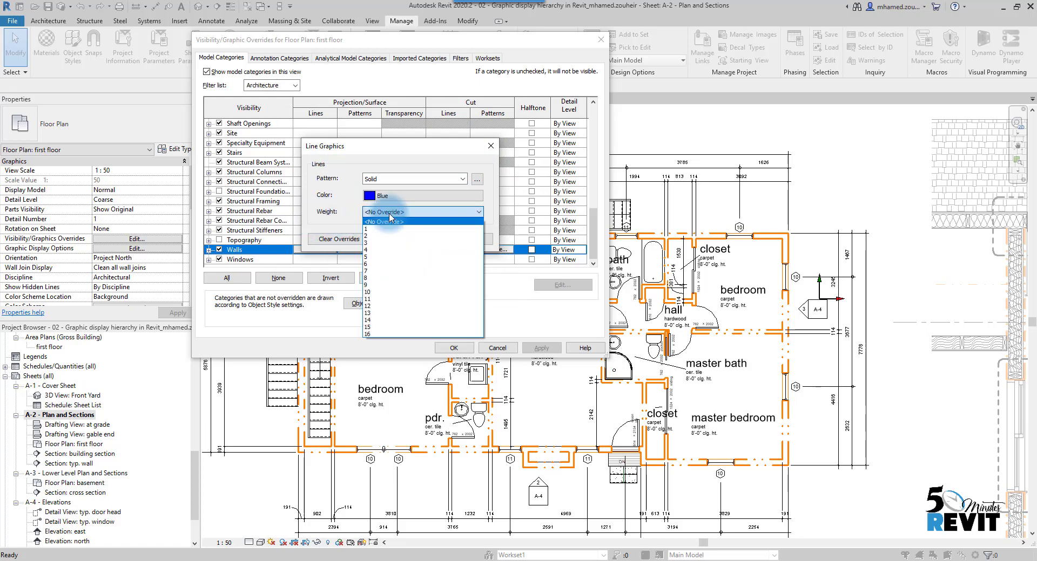
{"action": "left_click", "coordinate": [379, 250]}
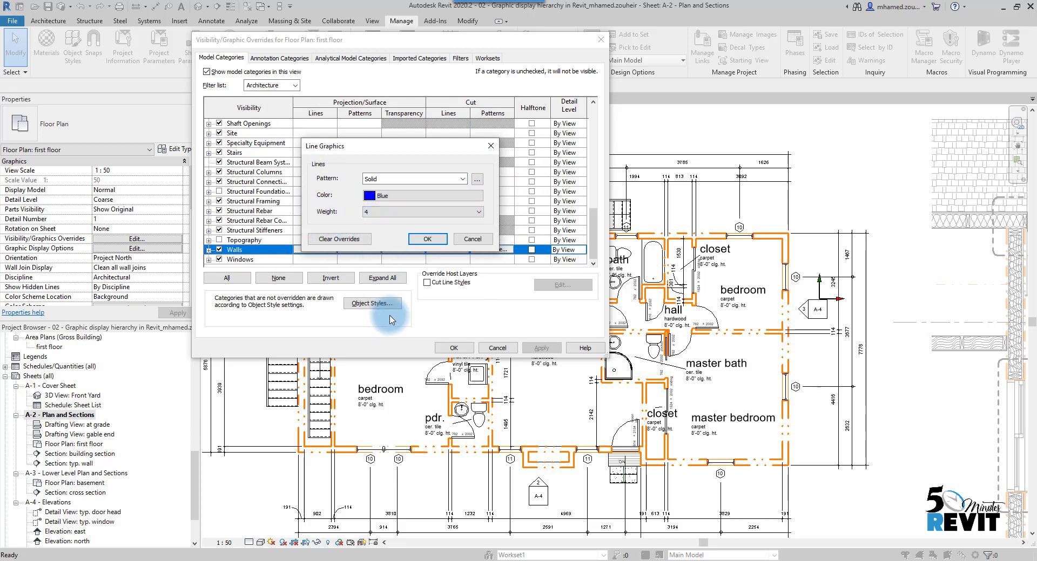
{"action": "left_click", "coordinate": [427, 239]}
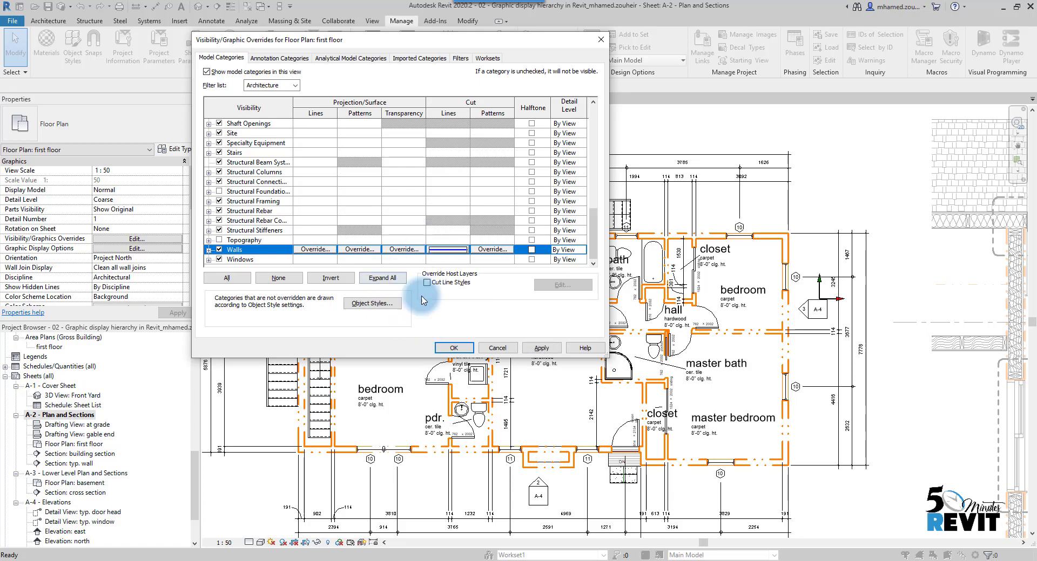
{"action": "left_click", "coordinate": [542, 349]}
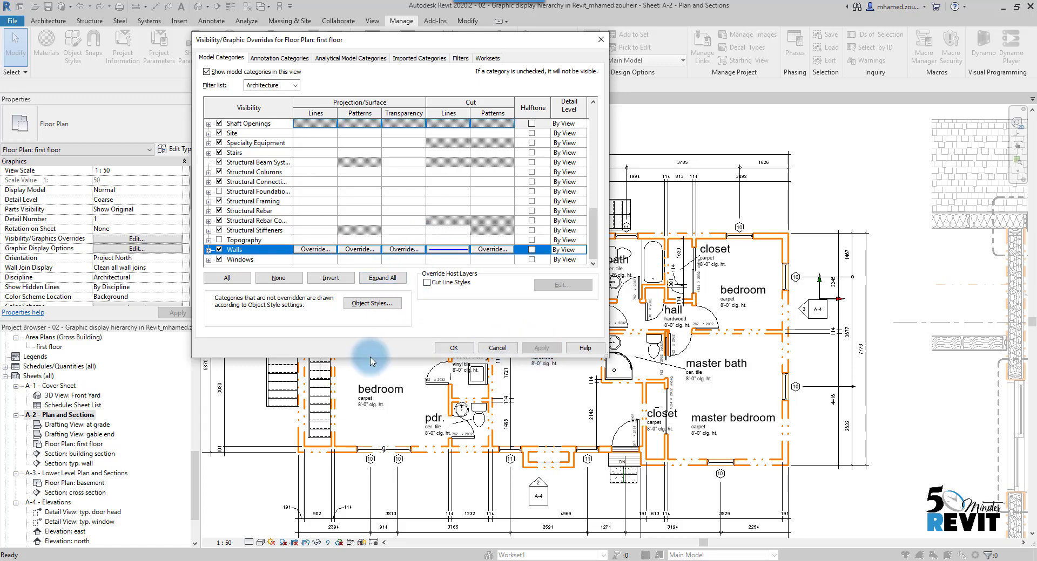
{"action": "left_click", "coordinate": [453, 348]}
Zoom and pan around the first-floor plan to inspect the blue walls near the bath and bedrooms
{"action": "scroll", "coordinate": [596, 232], "scroll_direction": "up", "scroll_amount": 3}
{"action": "scroll", "coordinate": [426, 302], "scroll_direction": "down", "scroll_amount": 3}
{"action": "scroll", "coordinate": [453, 285], "scroll_direction": "up", "scroll_amount": 5}
{"action": "middle_click_drag", "start_coordinate": [546, 302], "coordinate": [496, 312]}
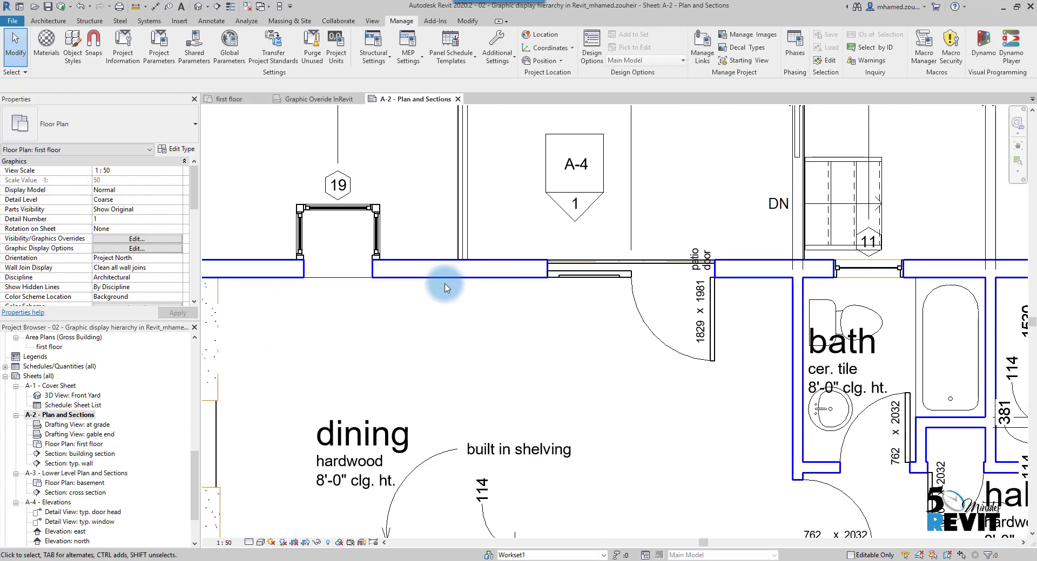
{"action": "middle_click_drag", "start_coordinate": [433, 305], "coordinate": [437, 356]}
{"action": "scroll", "coordinate": [431, 351], "scroll_direction": "down", "scroll_amount": 3}
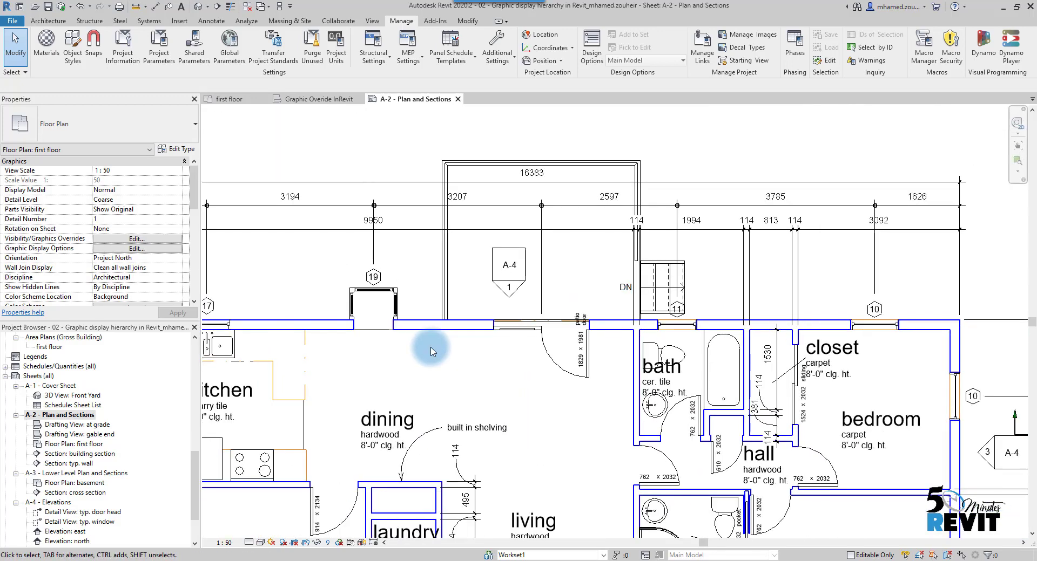
{"action": "scroll", "coordinate": [431, 351], "scroll_direction": "down", "scroll_amount": 2}
{"action": "middle_click_drag", "start_coordinate": [429, 359], "coordinate": [458, 351]}
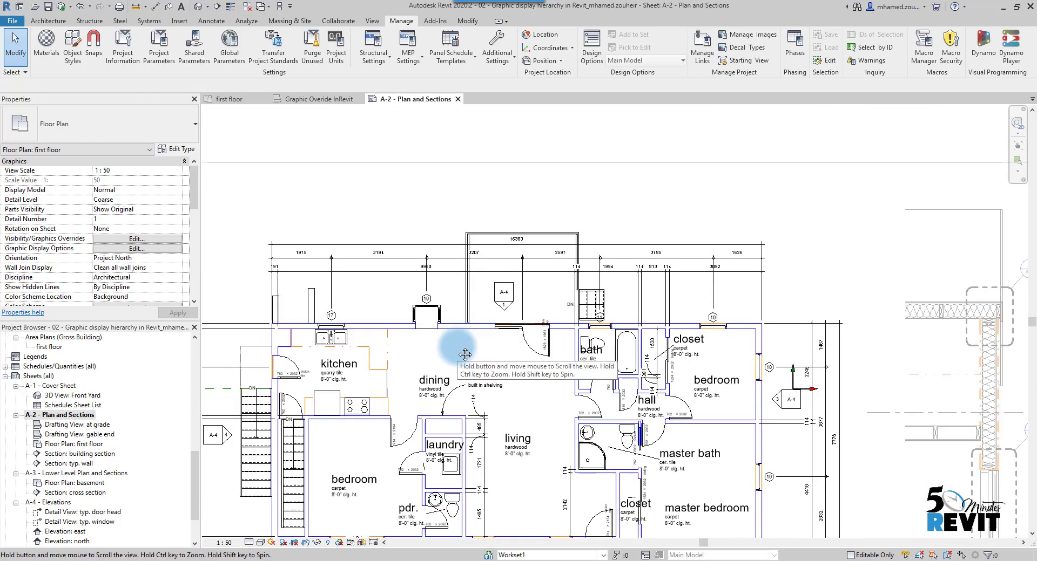
{"action": "scroll", "coordinate": [602, 359], "scroll_direction": "up", "scroll_amount": 5}
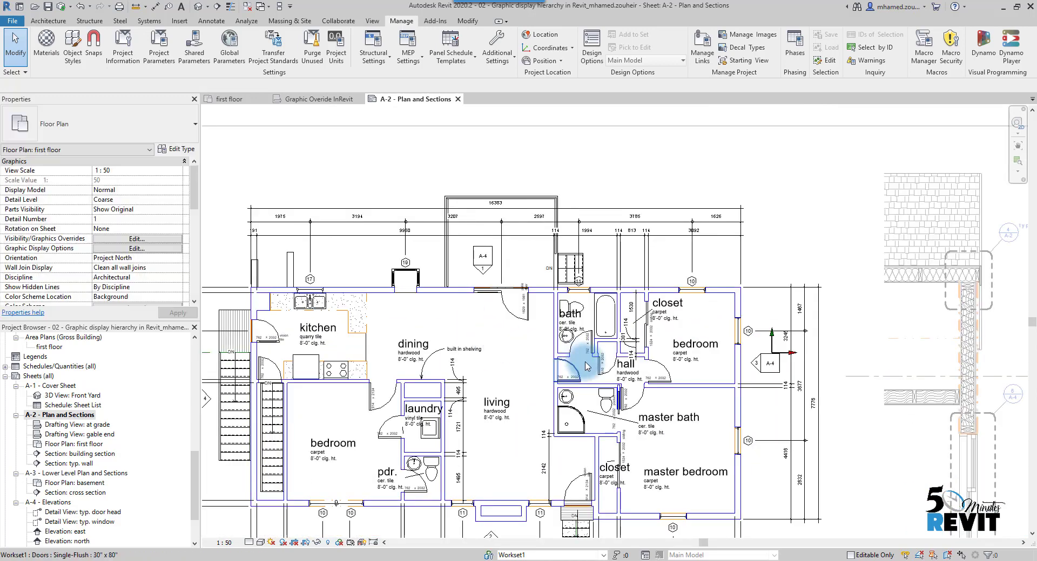
{"action": "scroll", "coordinate": [540, 227], "scroll_direction": "up", "scroll_amount": 4}
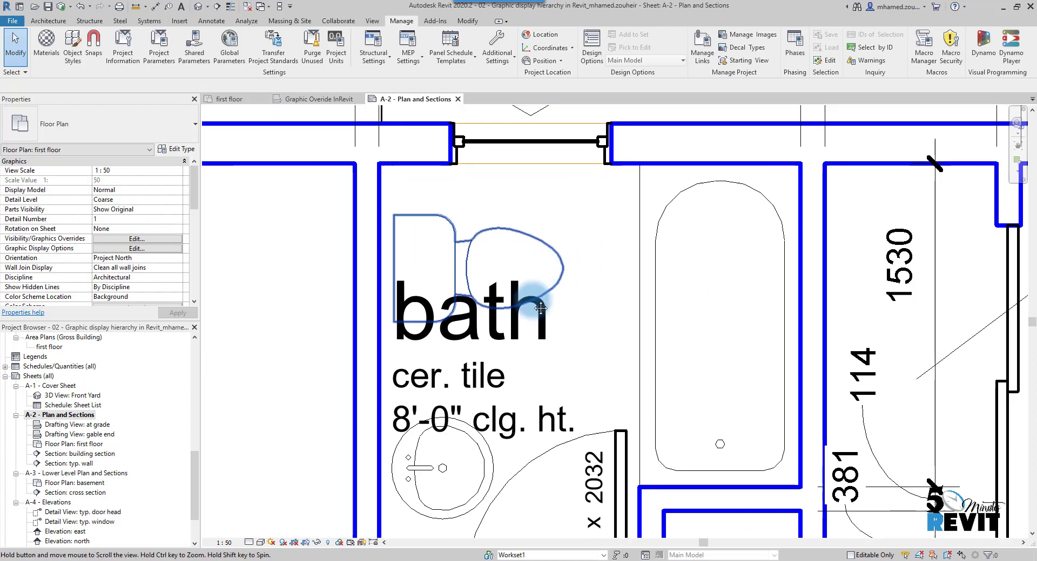
{"action": "middle_click_drag", "start_coordinate": [491, 303], "coordinate": [528, 347]}
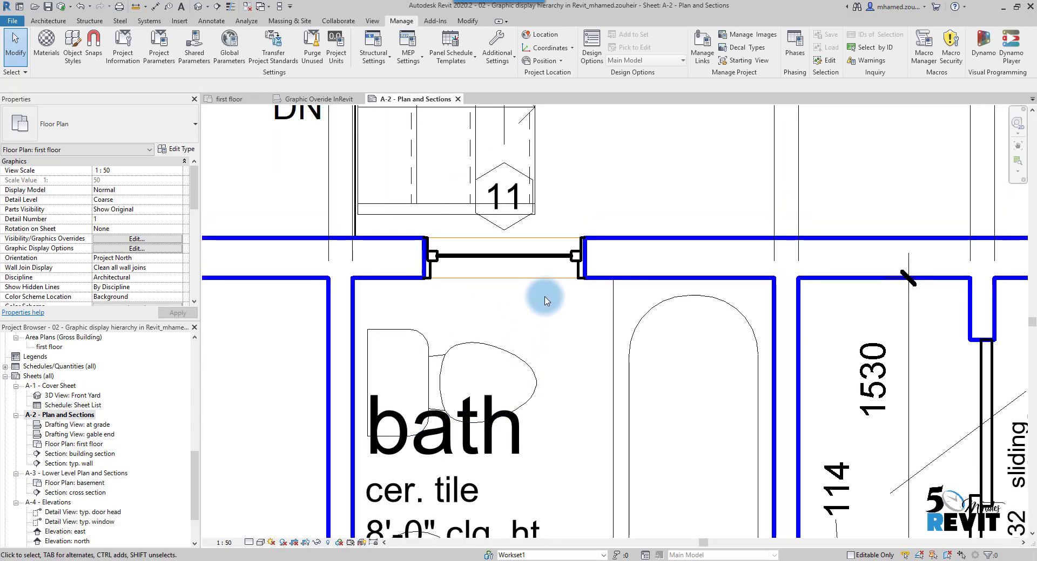
{"action": "scroll", "coordinate": [537, 315], "scroll_direction": "down", "scroll_amount": 3}
{"action": "scroll", "coordinate": [479, 218], "scroll_direction": "down", "scroll_amount": 3}
{"action": "scroll", "coordinate": [713, 216], "scroll_direction": "up", "scroll_amount": 4}
{"action": "middle_click_drag", "start_coordinate": [717, 239], "coordinate": [621, 295]}
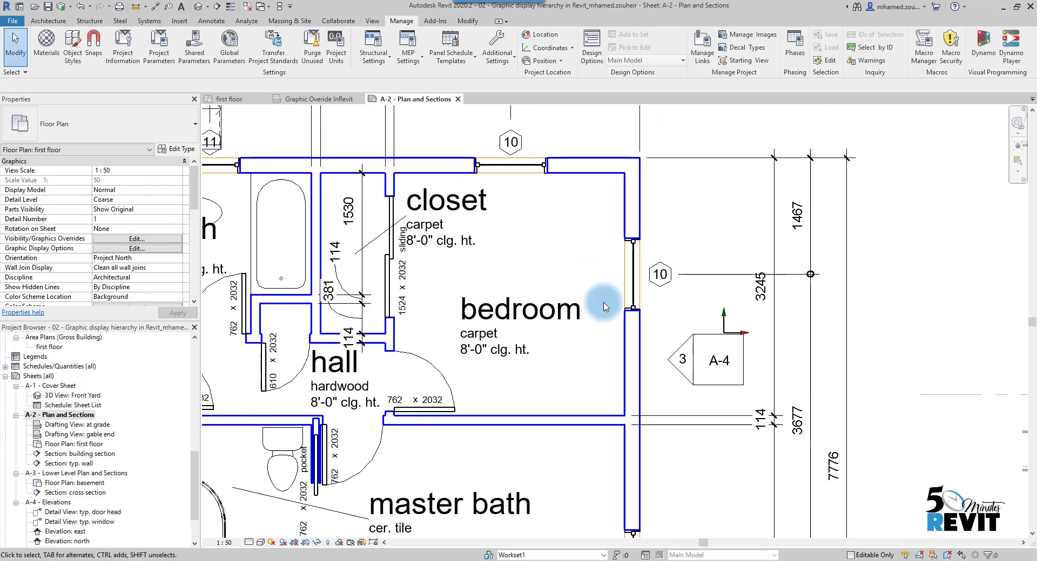
{"action": "scroll", "coordinate": [550, 377], "scroll_direction": "down", "scroll_amount": 4}
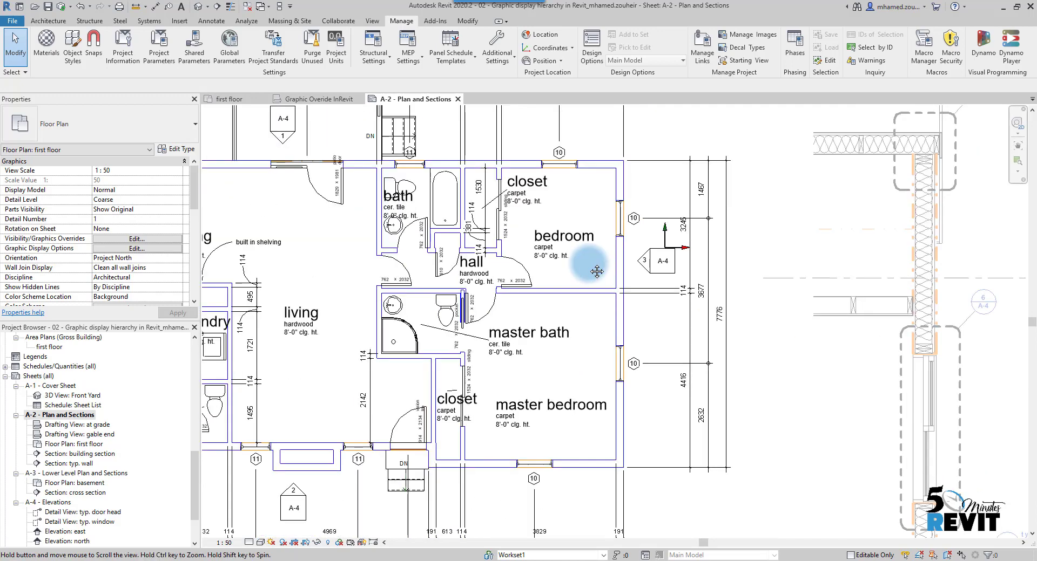
{"action": "scroll", "coordinate": [532, 338], "scroll_direction": "down", "scroll_amount": 3}
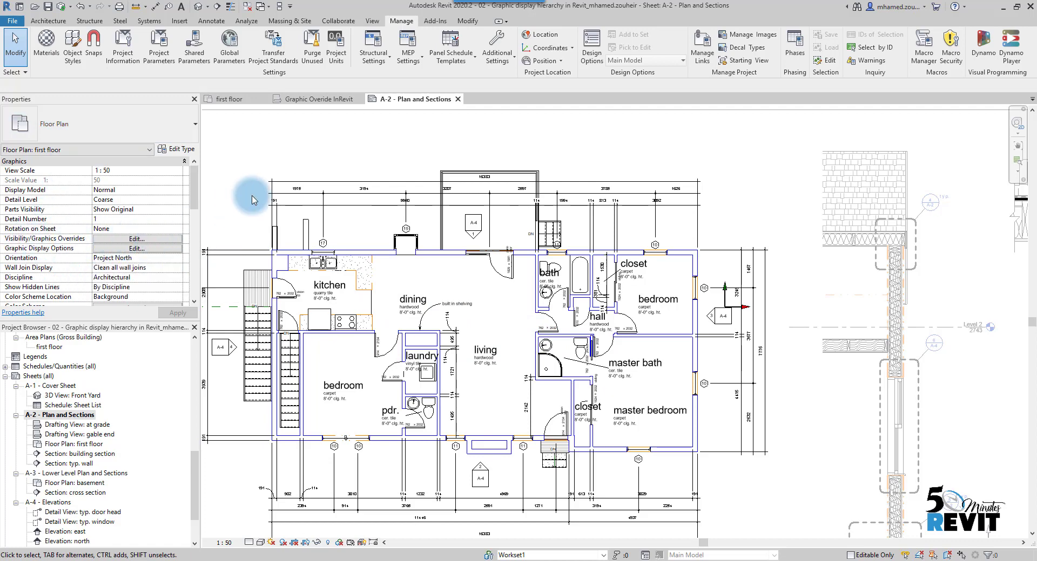
{"action": "left_click", "coordinate": [372, 21]}
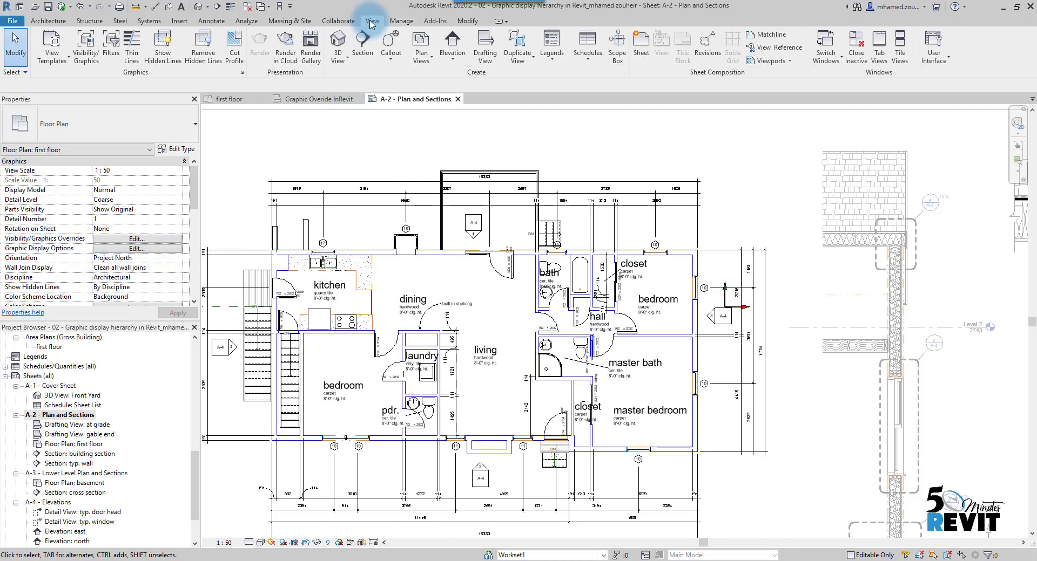
Open the first-floor plan's Visibility/Graphic Overrides and select the Walls category
{"action": "left_click", "coordinate": [87, 43]}
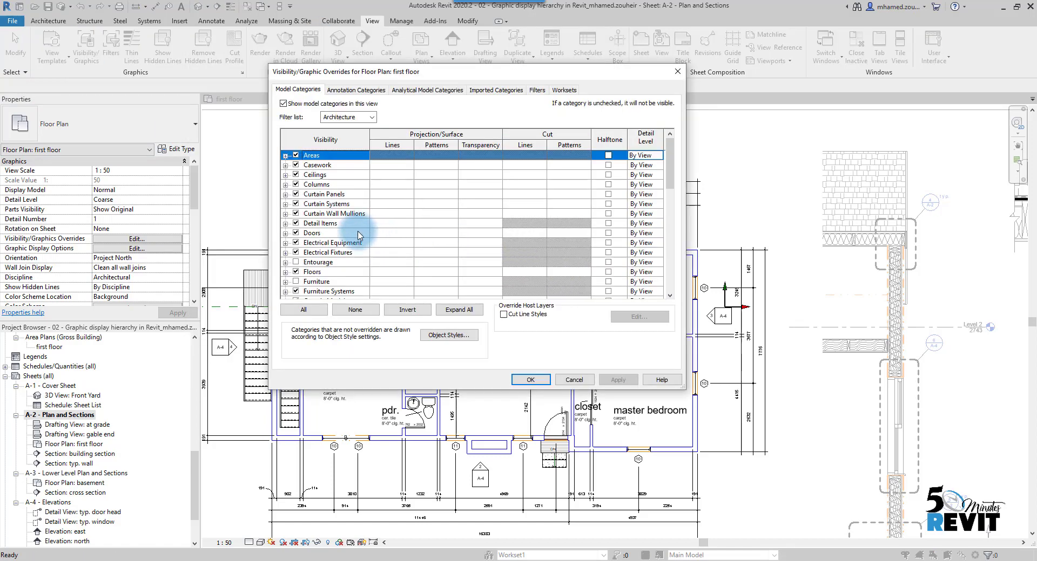
{"action": "left_click", "coordinate": [350, 227]}
{"action": "key", "text": "w"}
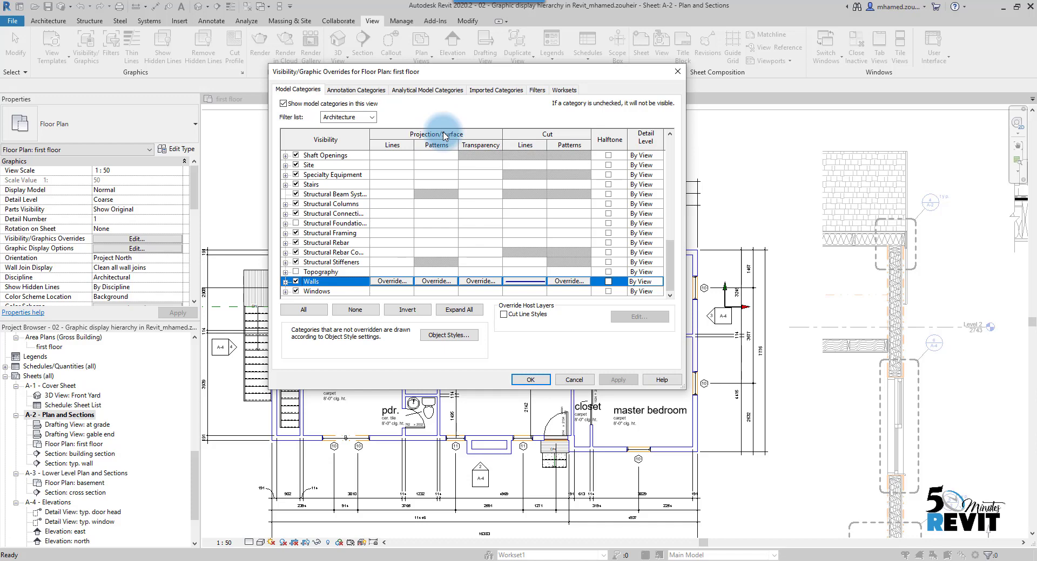
Override Walls projection lines with a magenta Abgebrochen dashed pattern at weight 1, then close the dialog
{"action": "left_click", "coordinate": [392, 281]}
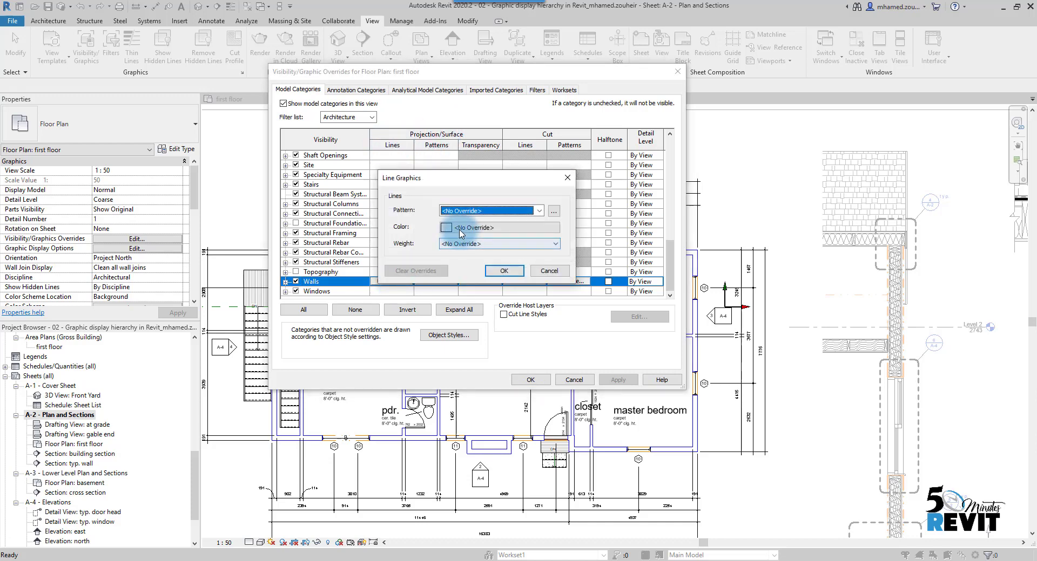
{"action": "left_click", "coordinate": [467, 212]}
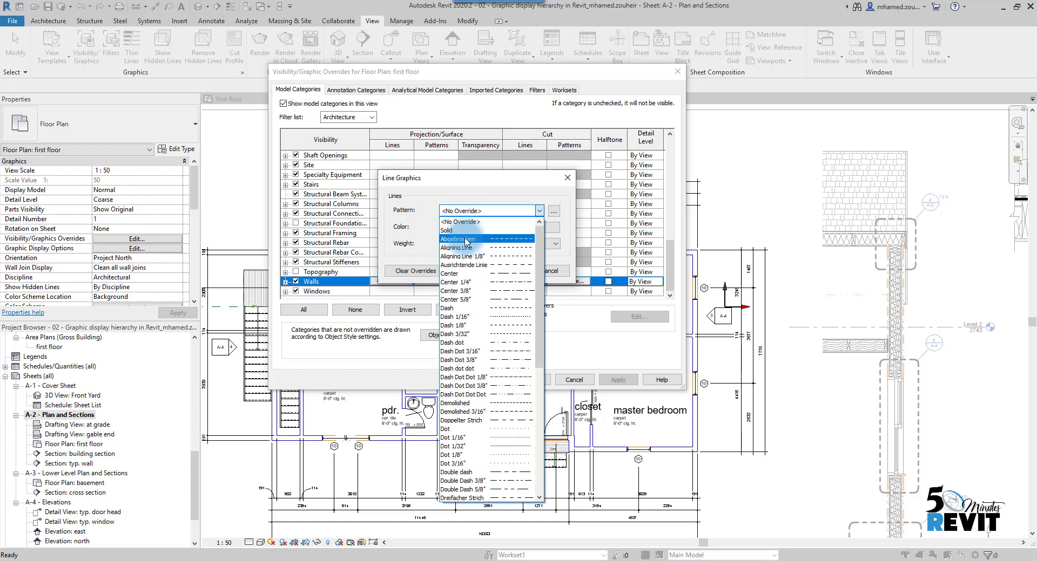
{"action": "left_click", "coordinate": [467, 239]}
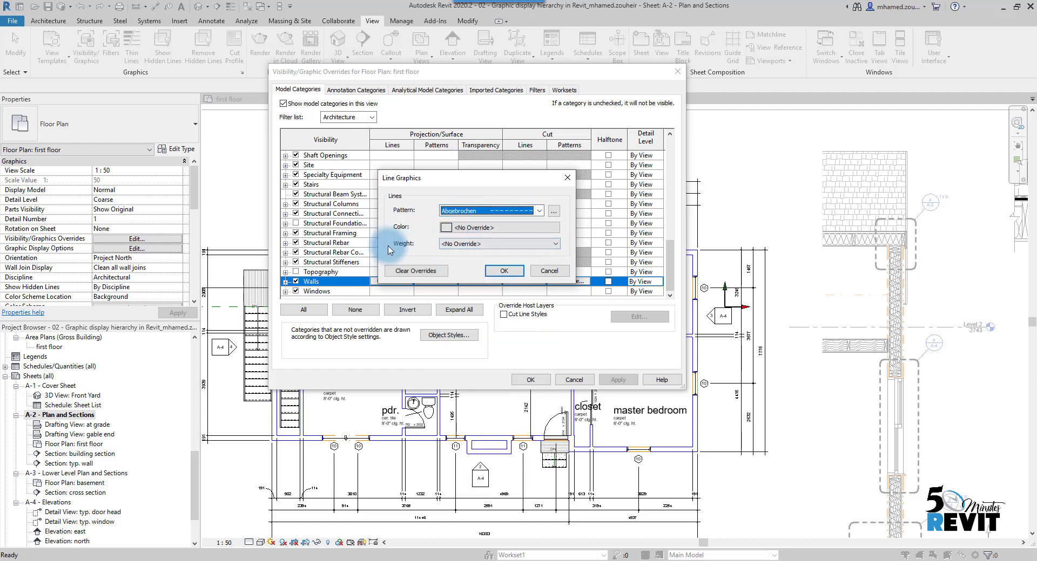
{"action": "left_click", "coordinate": [453, 232]}
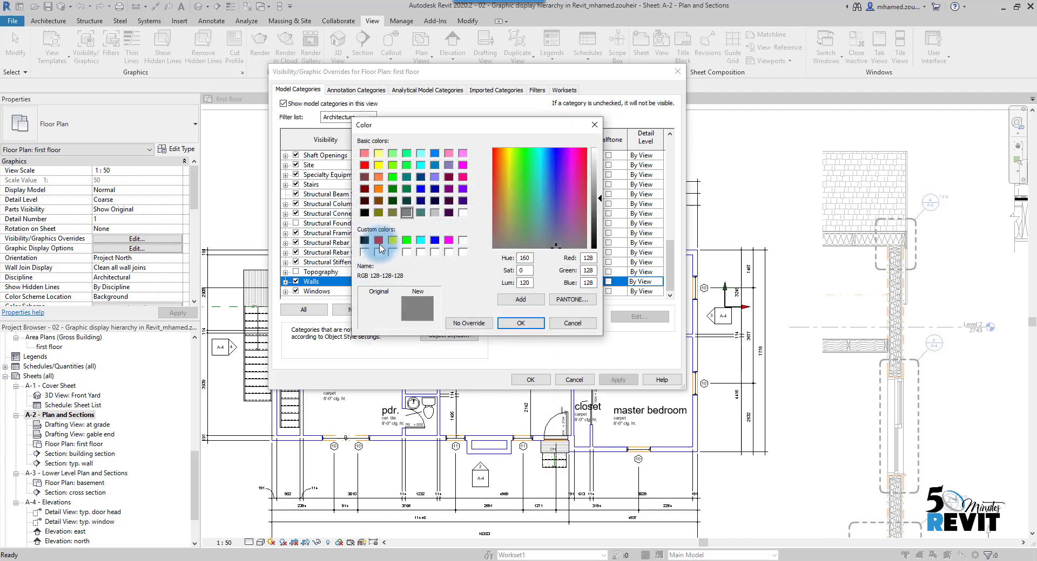
{"action": "left_click", "coordinate": [448, 240]}
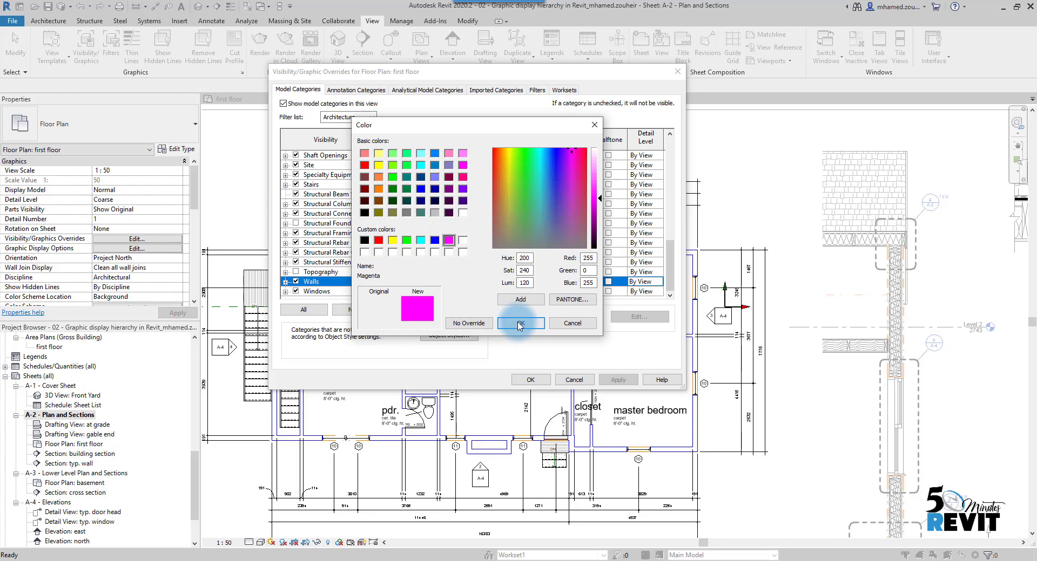
{"action": "left_click", "coordinate": [520, 324]}
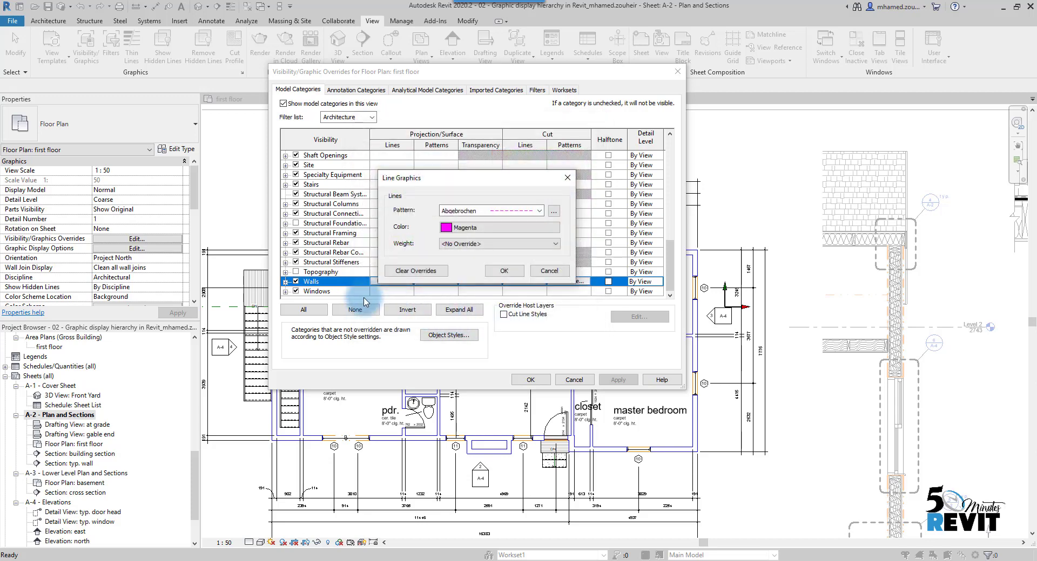
{"action": "left_click", "coordinate": [475, 248]}
{"action": "left_click", "coordinate": [448, 261]}
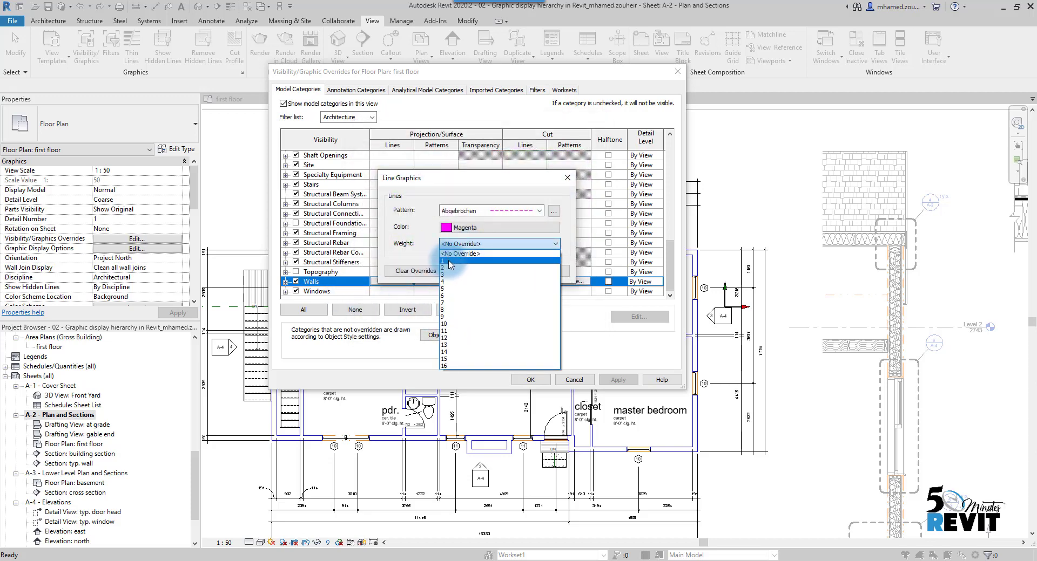
{"action": "left_click", "coordinate": [502, 272]}
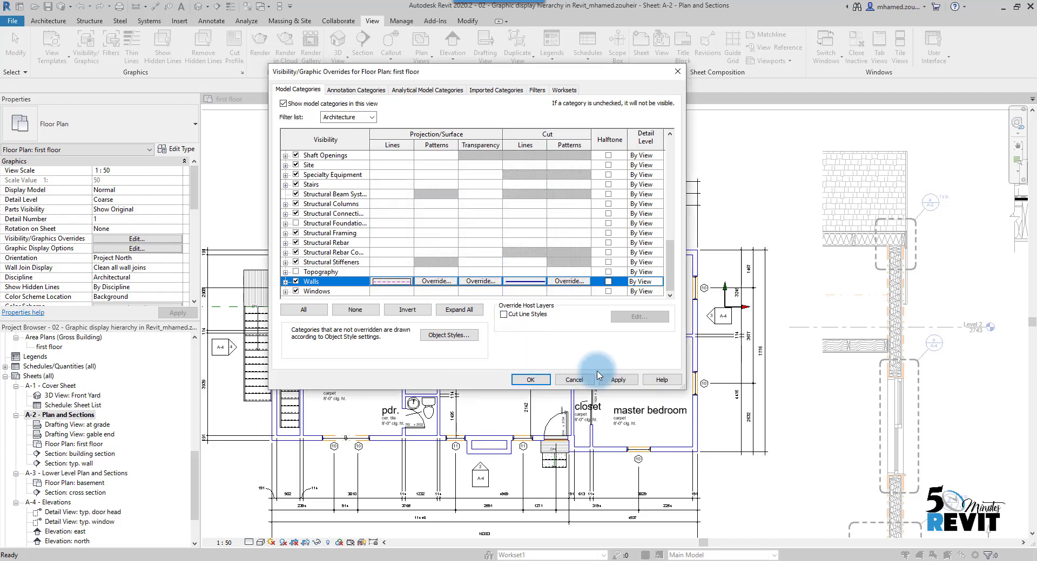
{"action": "left_click", "coordinate": [544, 385]}
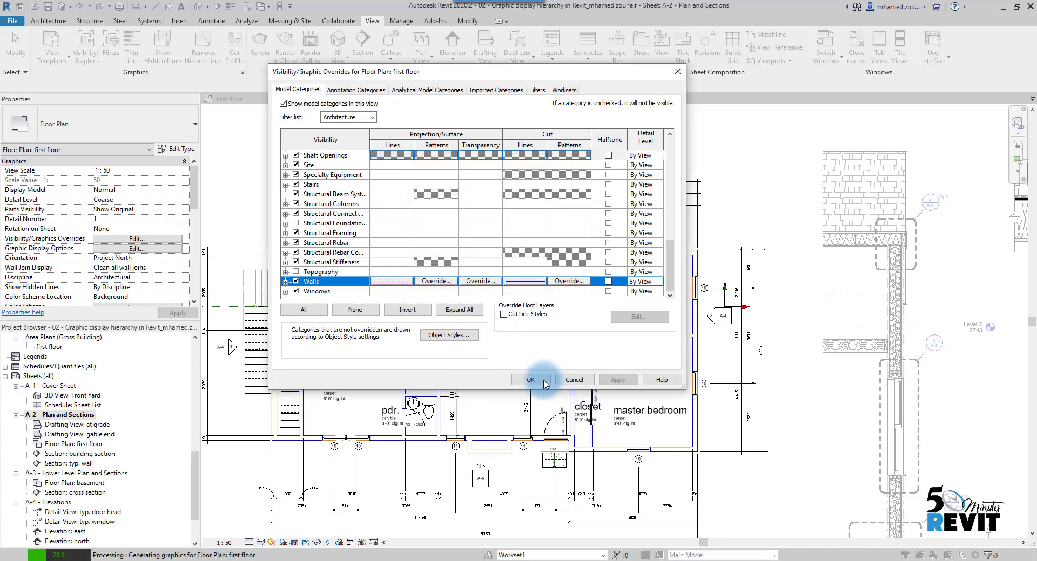
Zoom in on the wall near tag 10 and reopen Visibility/Graphics Overrides from Properties
{"action": "scroll", "coordinate": [695, 290], "scroll_direction": "up", "scroll_amount": 10}
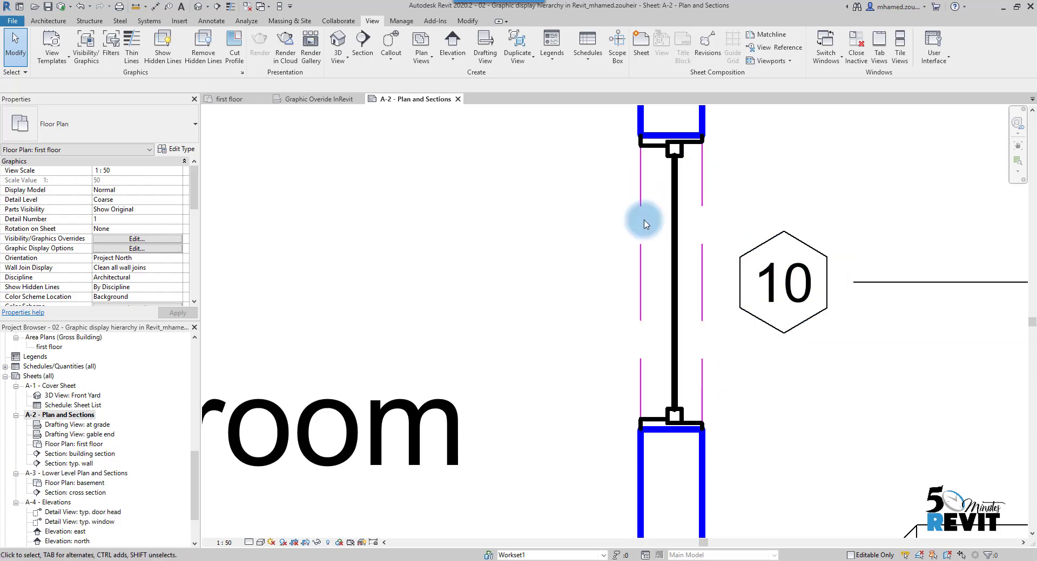
{"action": "left_click", "coordinate": [136, 239]}
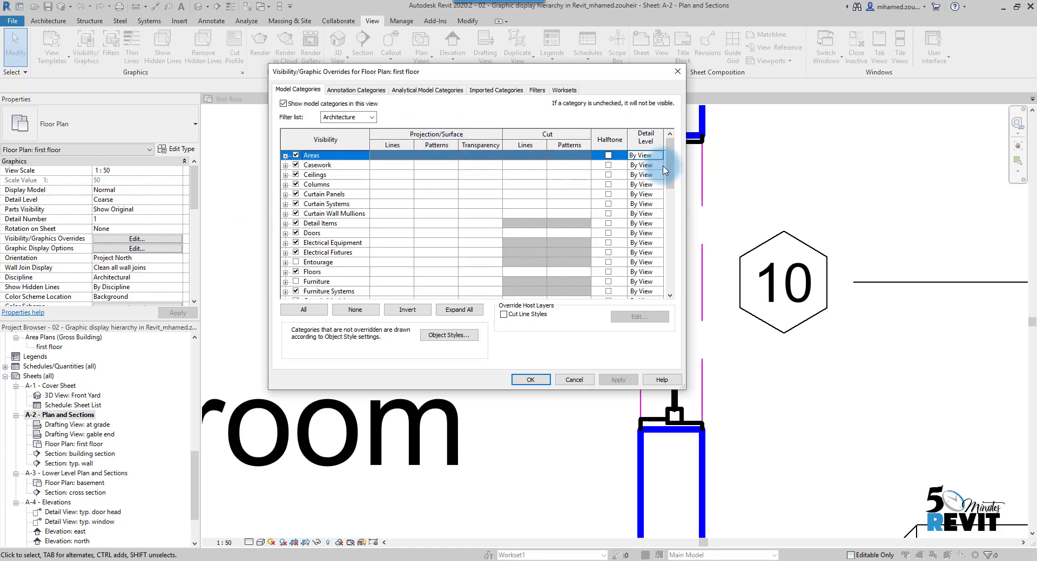
Review the Walls overrides in the category list and return to the plan close-up
{"action": "left_click_drag", "start_coordinate": [668, 168], "coordinate": [668, 223]}
{"action": "left_click_drag", "start_coordinate": [669, 248], "coordinate": [672, 271]}
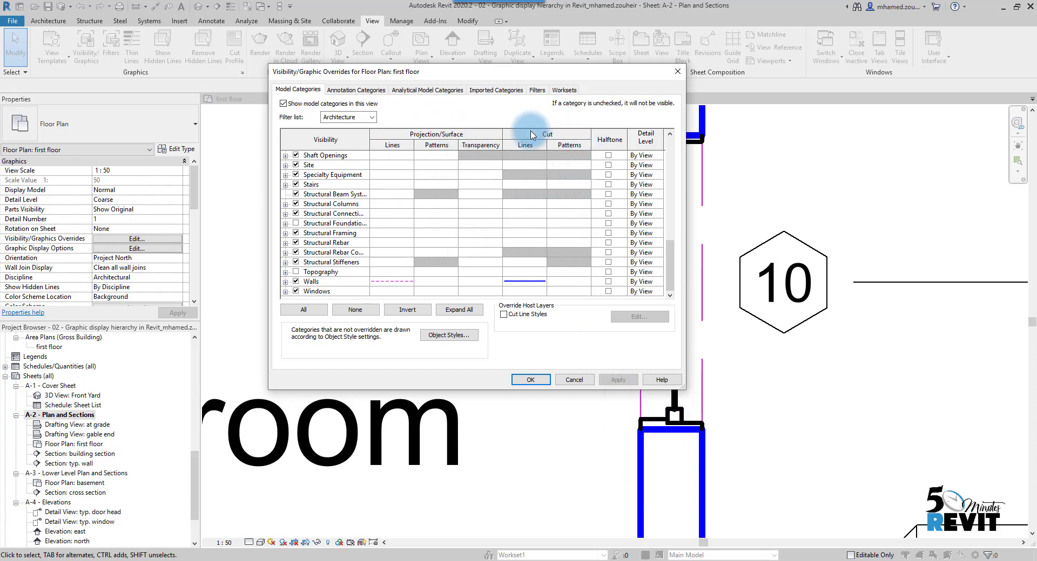
{"action": "left_click", "coordinate": [529, 381]}
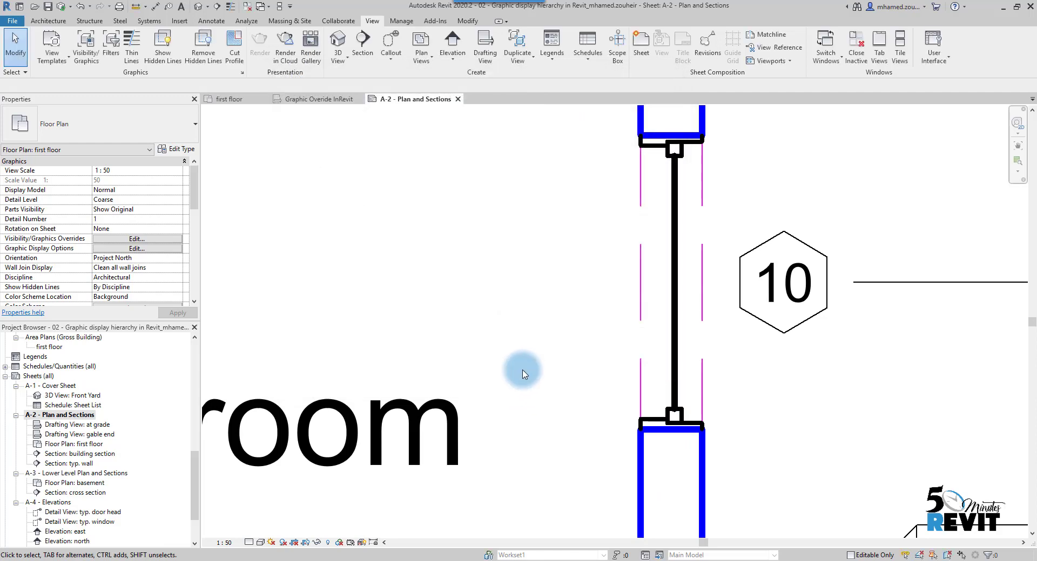
{"action": "scroll", "coordinate": [522, 374], "scroll_direction": "down", "scroll_amount": 5}
{"action": "middle_click_drag", "start_coordinate": [521, 370], "coordinate": [701, 282]}
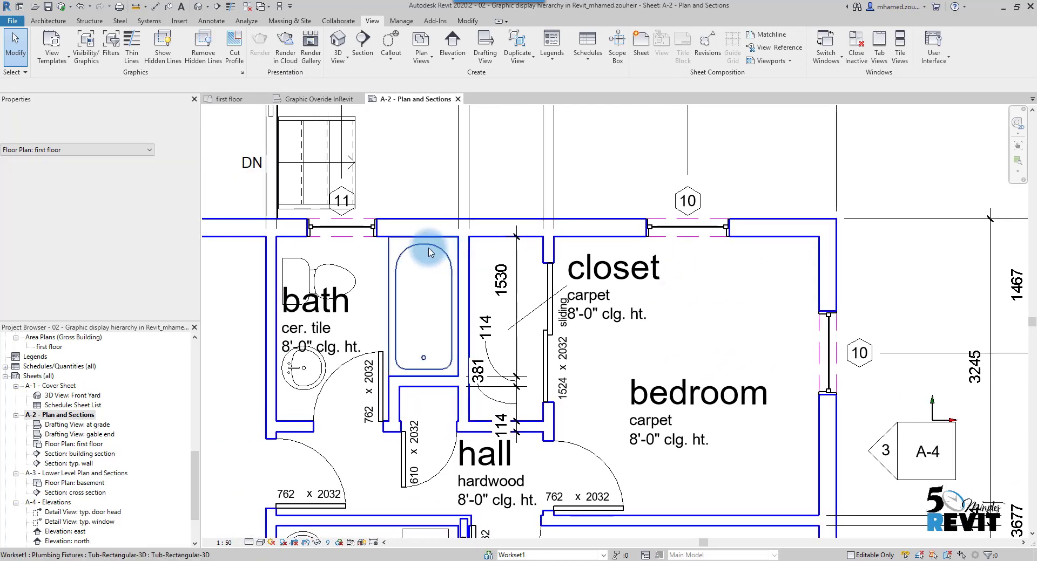
{"action": "scroll", "coordinate": [428, 252], "scroll_direction": "up", "scroll_amount": 2}
{"action": "middle_click_drag", "start_coordinate": [335, 267], "coordinate": [450, 298]}
{"action": "scroll", "coordinate": [532, 261], "scroll_direction": "down", "scroll_amount": 1}
{"action": "scroll", "coordinate": [451, 279], "scroll_direction": "up", "scroll_amount": 3}
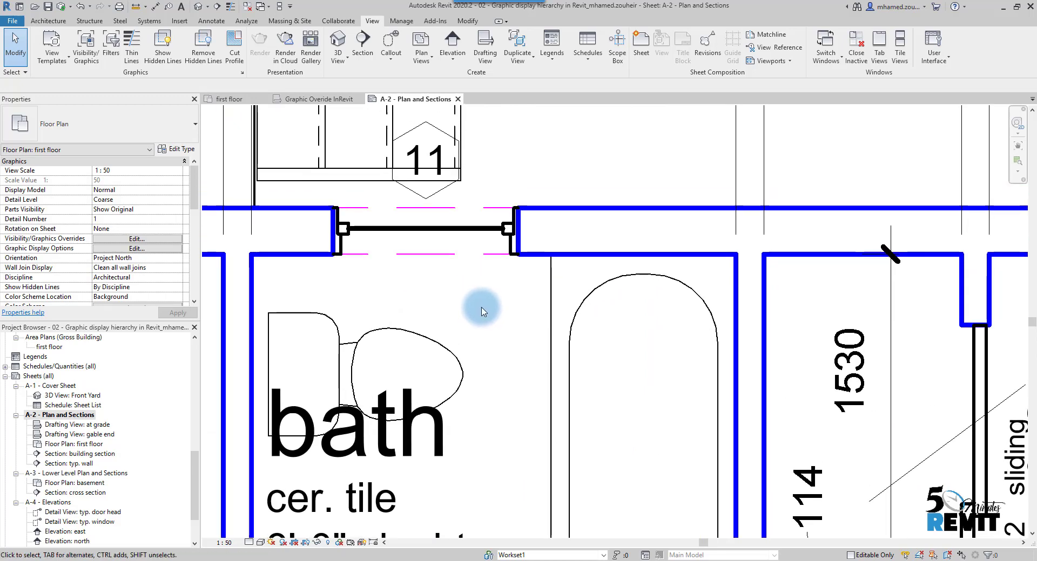
{"action": "key", "text": "v"}
{"action": "key", "text": "g"}
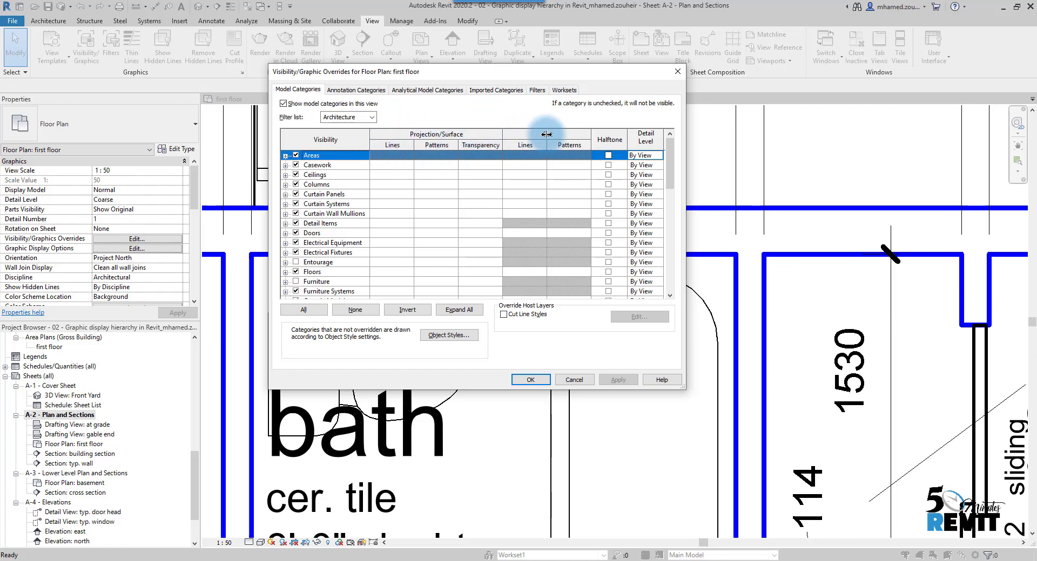
{"action": "left_click", "coordinate": [530, 380]}
{"action": "scroll", "coordinate": [522, 401], "scroll_direction": "down", "scroll_amount": 3}
{"action": "scroll", "coordinate": [521, 401], "scroll_direction": "down", "scroll_amount": 3}
{"action": "scroll", "coordinate": [456, 352], "scroll_direction": "down", "scroll_amount": 1}
{"action": "middle_click_drag", "start_coordinate": [456, 351], "coordinate": [571, 326]}
{"action": "scroll", "coordinate": [491, 352], "scroll_direction": "down", "scroll_amount": 1}
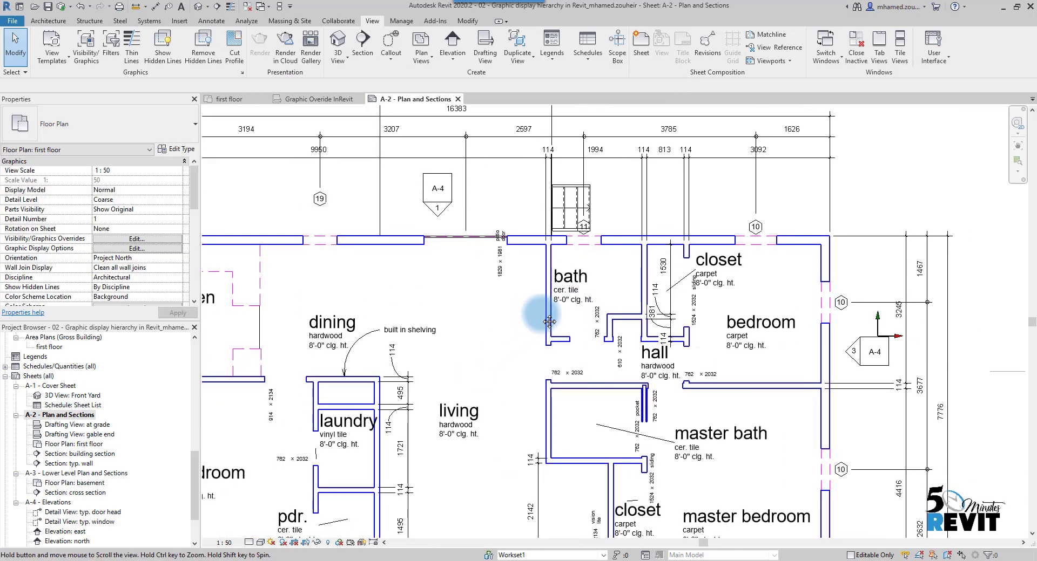
{"action": "scroll", "coordinate": [474, 313], "scroll_direction": "up", "scroll_amount": 1}
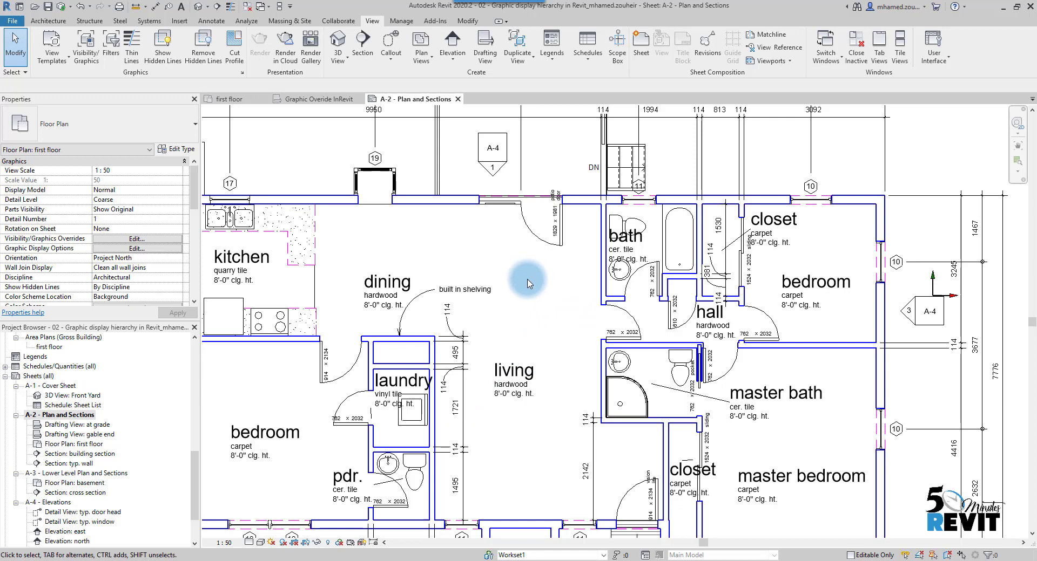
{"action": "middle_click_drag", "start_coordinate": [521, 356], "coordinate": [552, 359]}
{"action": "scroll", "coordinate": [570, 330], "scroll_direction": "down", "scroll_amount": 1}
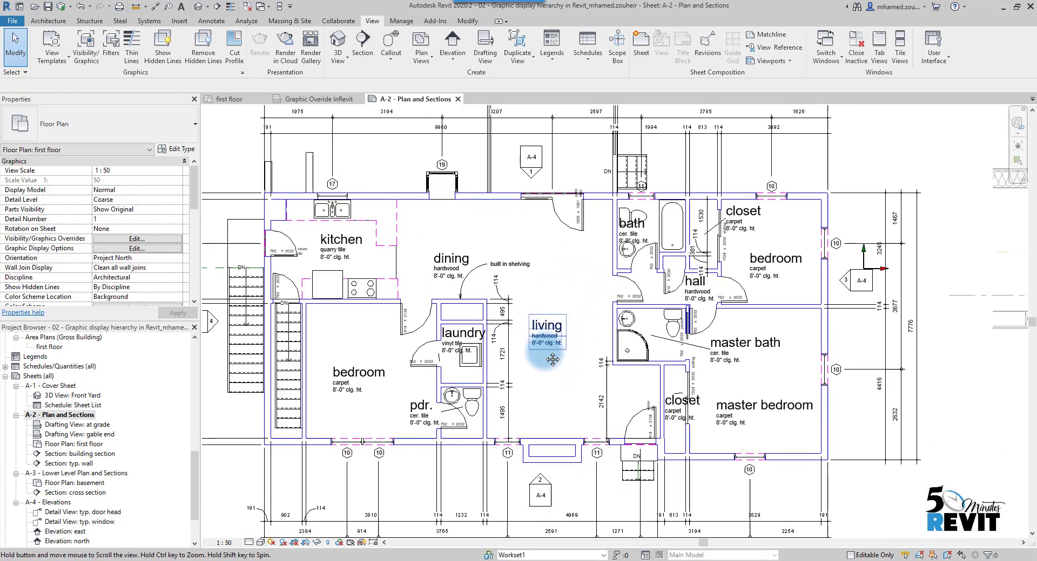
{"action": "scroll", "coordinate": [442, 281], "scroll_direction": "down", "scroll_amount": 3}
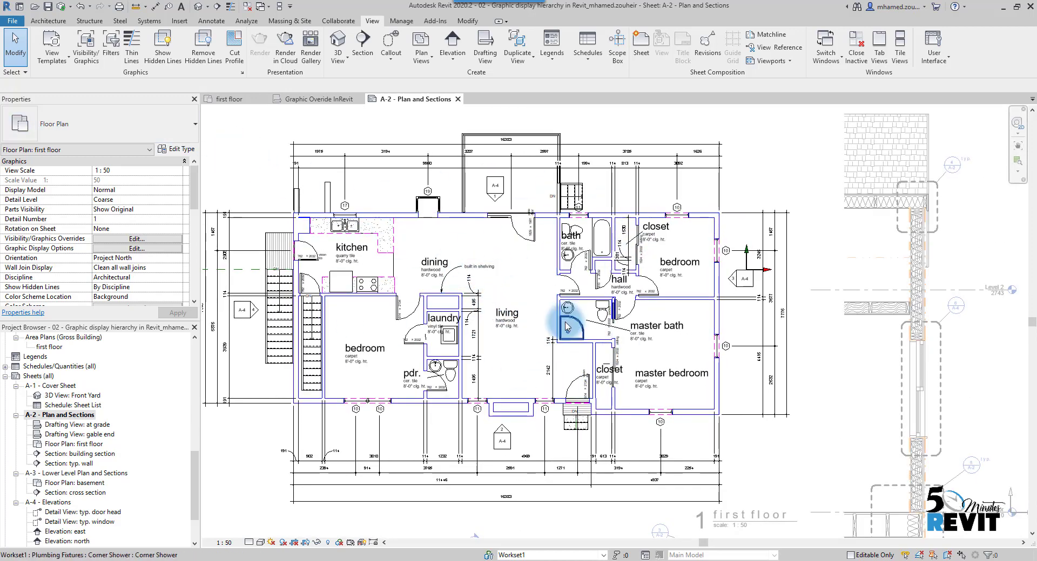
Create a view template named 'Floor Plan presentation' from the current first floor plan
{"action": "left_click", "coordinate": [68, 60]}
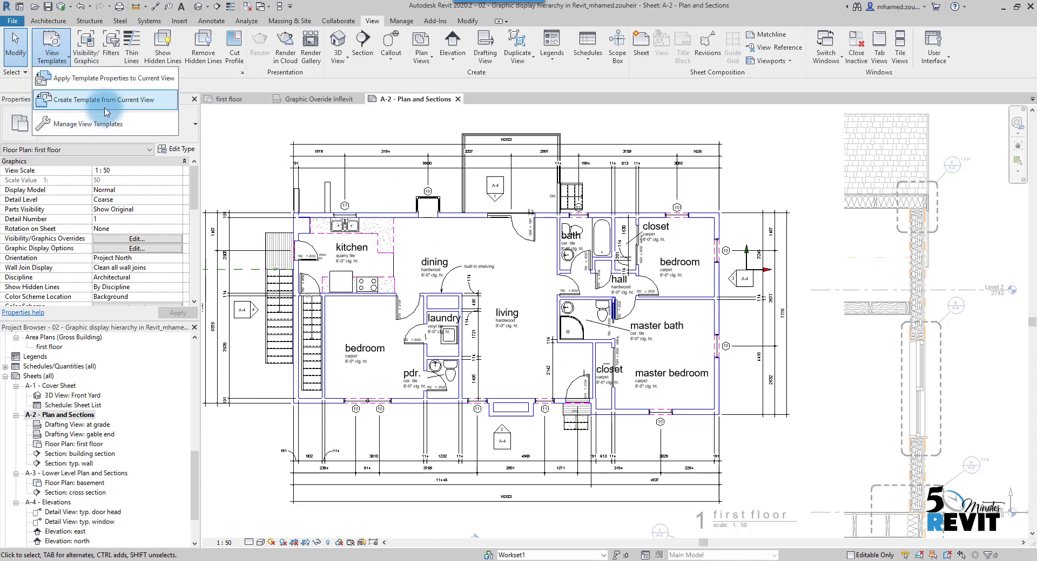
{"action": "left_click", "coordinate": [123, 102]}
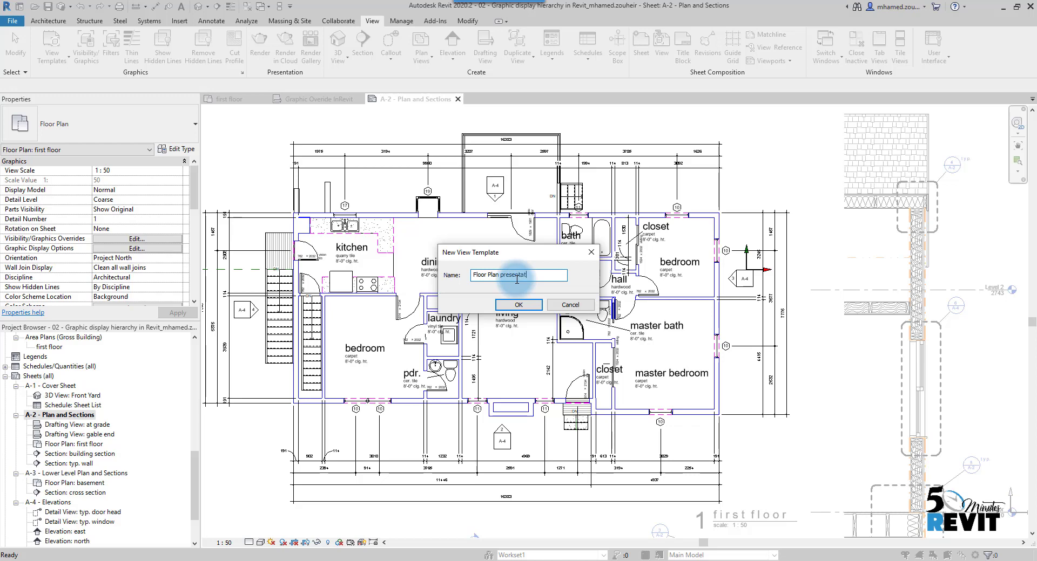
{"action": "left_click", "coordinate": [531, 306]}
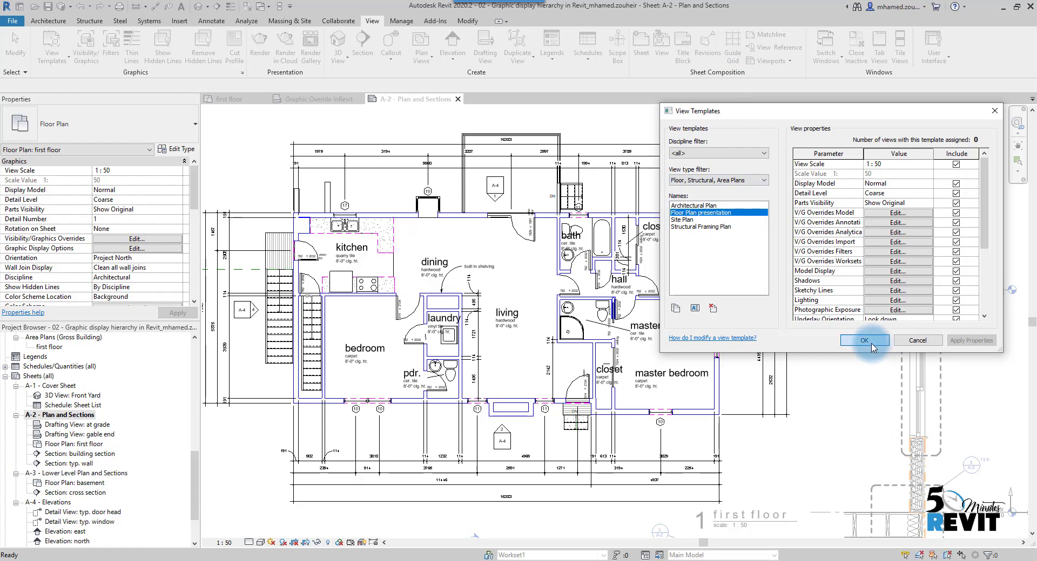
{"action": "left_click", "coordinate": [864, 340]}
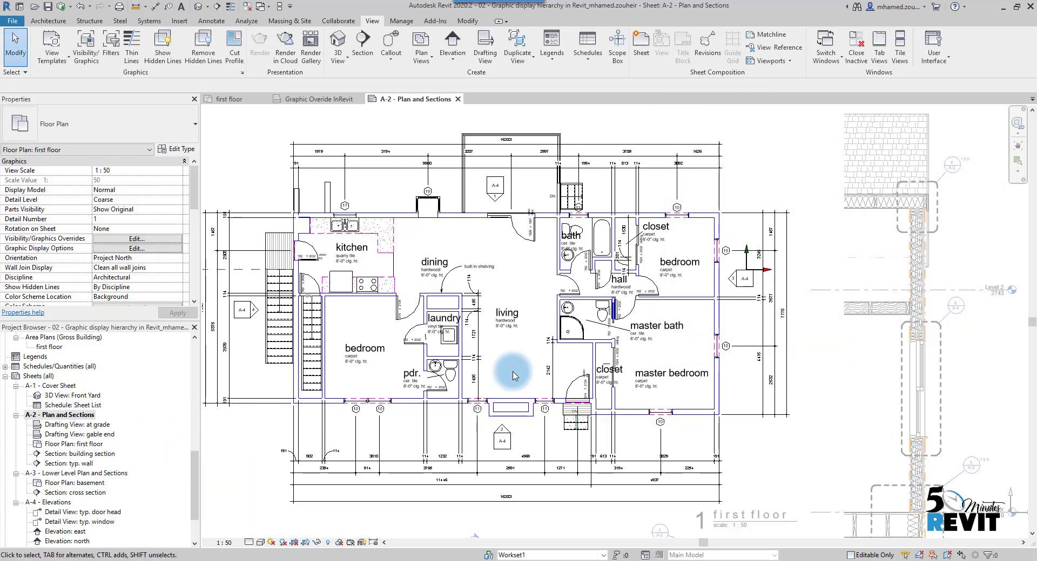
Open the basement floor plan and scroll Properties down to its View Template setting, currently None
{"action": "scroll", "coordinate": [513, 376], "scroll_direction": "down", "scroll_amount": 3}
{"action": "mouse_move", "coordinate": [492, 295]}
{"action": "middle_mouse_down"}
{"action": "mouse_move", "coordinate": [498, 227]}
{"action": "mouse_move", "coordinate": [508, 246]}
{"action": "mouse_move", "coordinate": [480, 257]}
{"action": "mouse_move", "coordinate": [488, 297]}
{"action": "middle_mouse_up"}
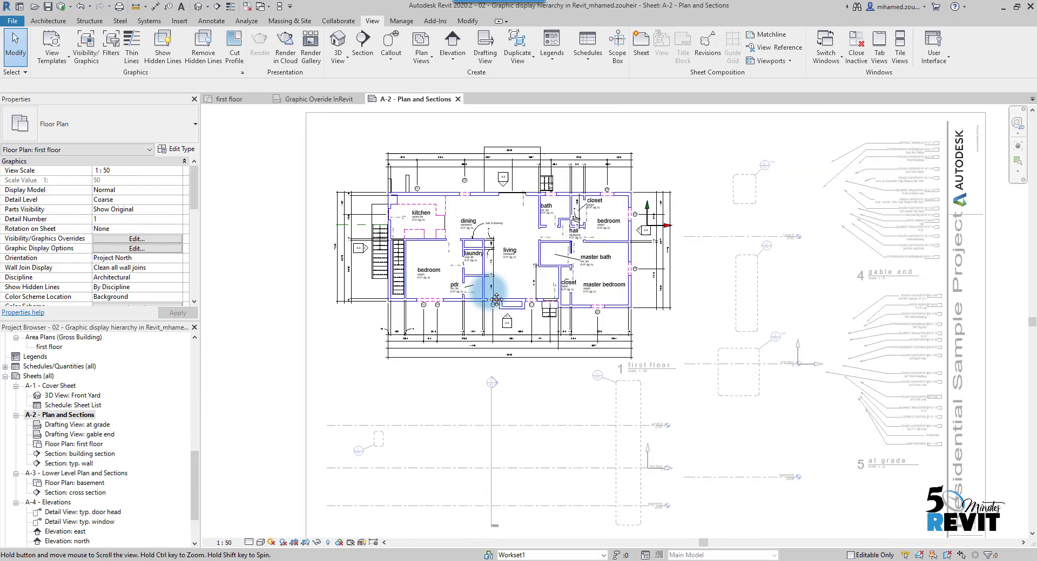
{"action": "left_click_drag", "start_coordinate": [195, 475], "coordinate": [196, 358]}
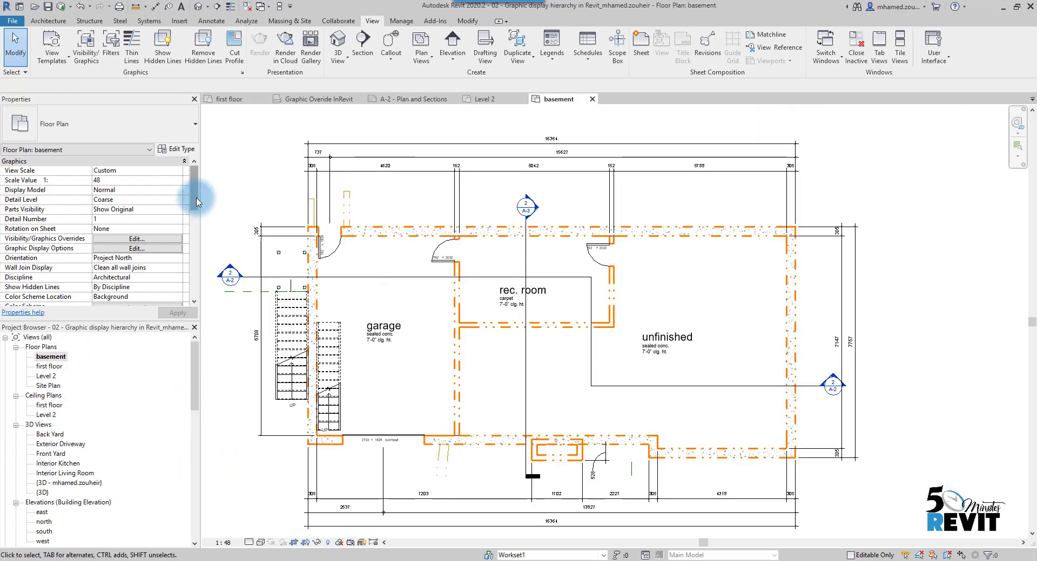
{"action": "left_click_drag", "start_coordinate": [197, 202], "coordinate": [196, 261]}
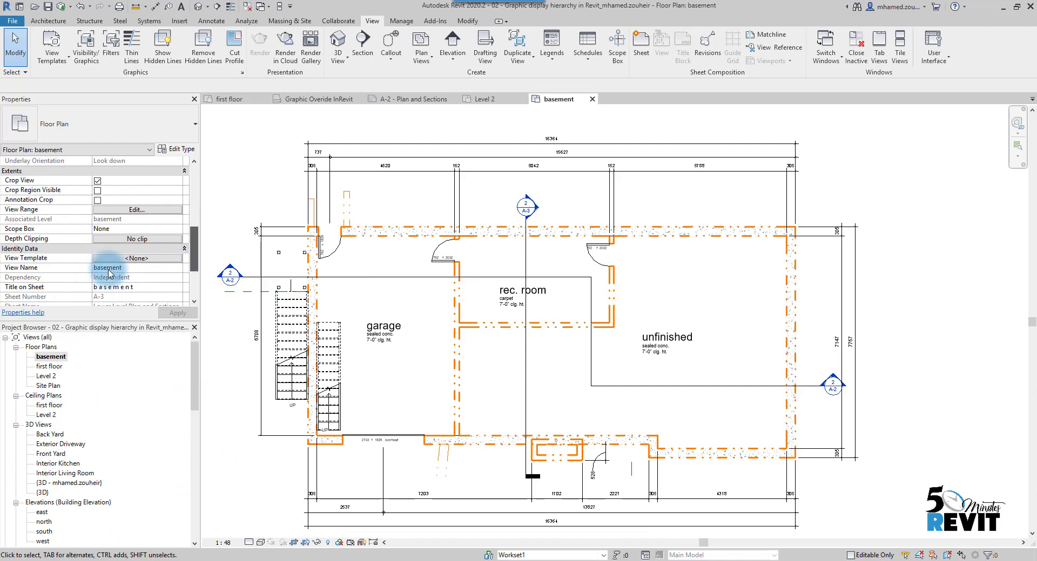
Assign the 'Floor Plan presentation' view template to the basement plan, with the filter showing all view types
{"action": "left_click", "coordinate": [115, 260]}
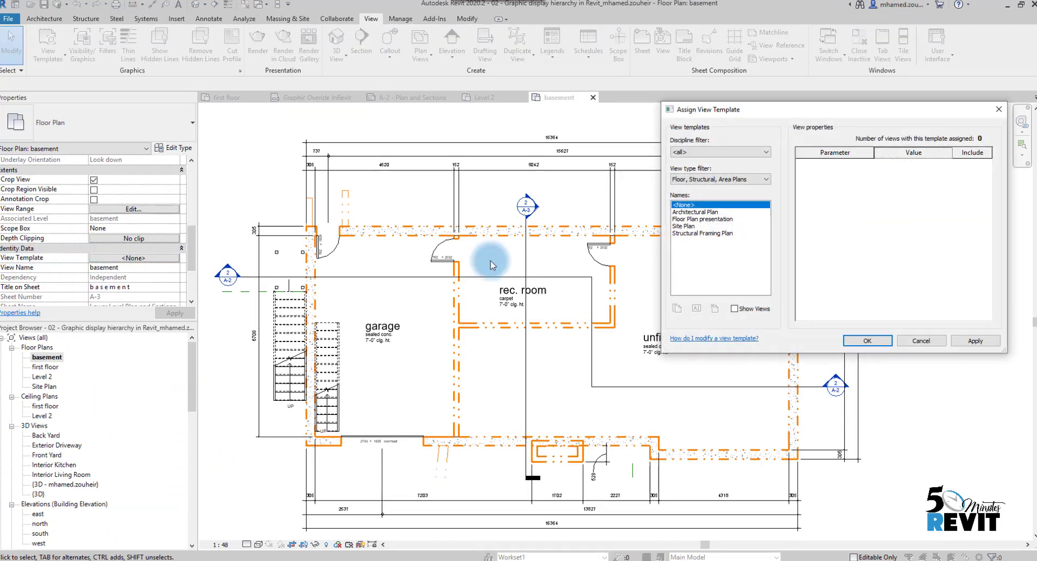
{"action": "left_click", "coordinate": [788, 160]}
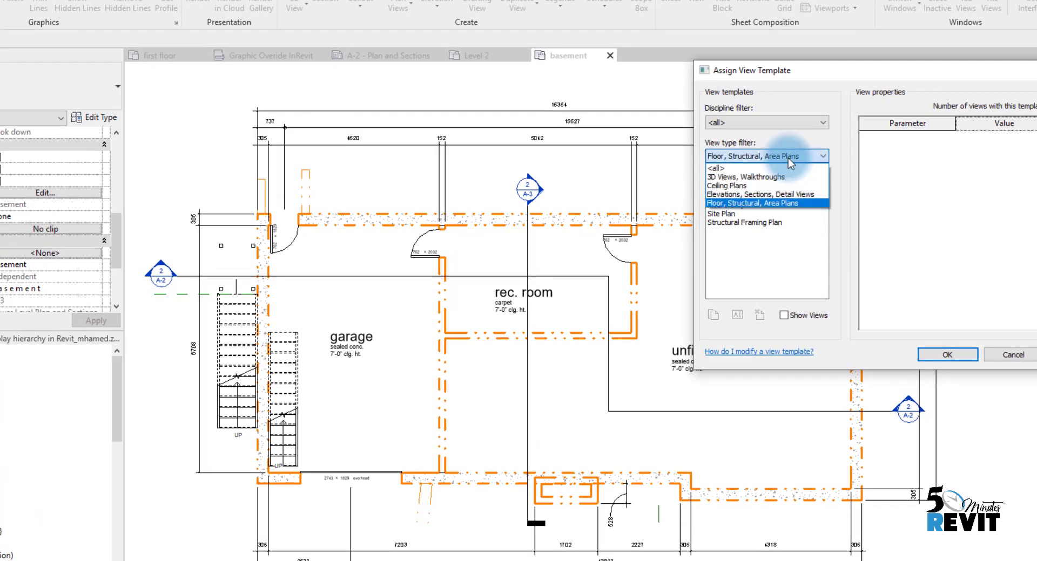
{"action": "left_click", "coordinate": [763, 168]}
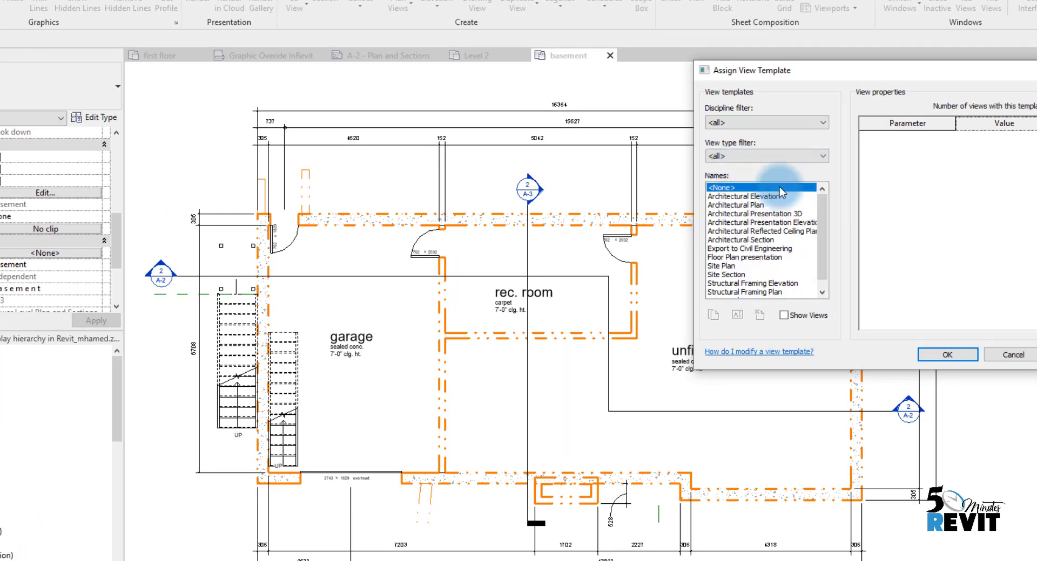
{"action": "left_click_drag", "start_coordinate": [824, 218], "coordinate": [824, 190]}
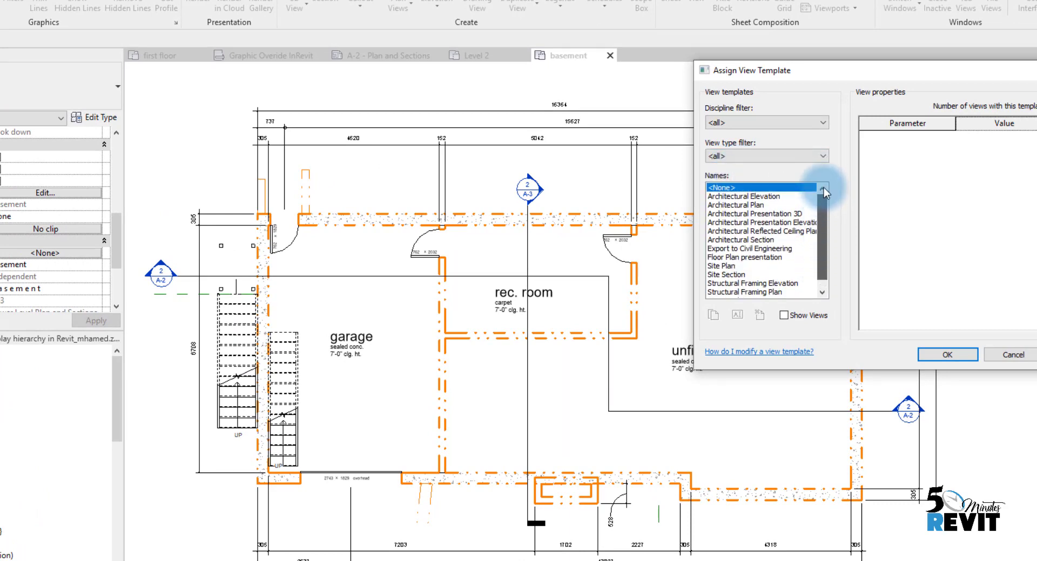
{"action": "left_click", "coordinate": [741, 260]}
{"action": "left_click", "coordinate": [952, 360]}
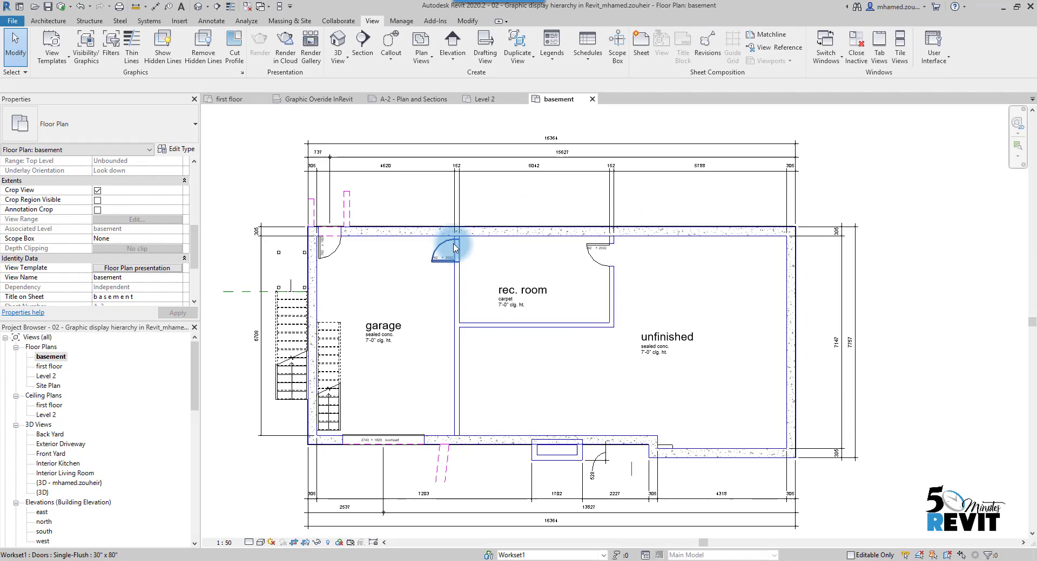
{"action": "scroll", "coordinate": [448, 248], "scroll_direction": "up", "scroll_amount": 3}
{"action": "scroll", "coordinate": [568, 381], "scroll_direction": "down", "scroll_amount": 5}
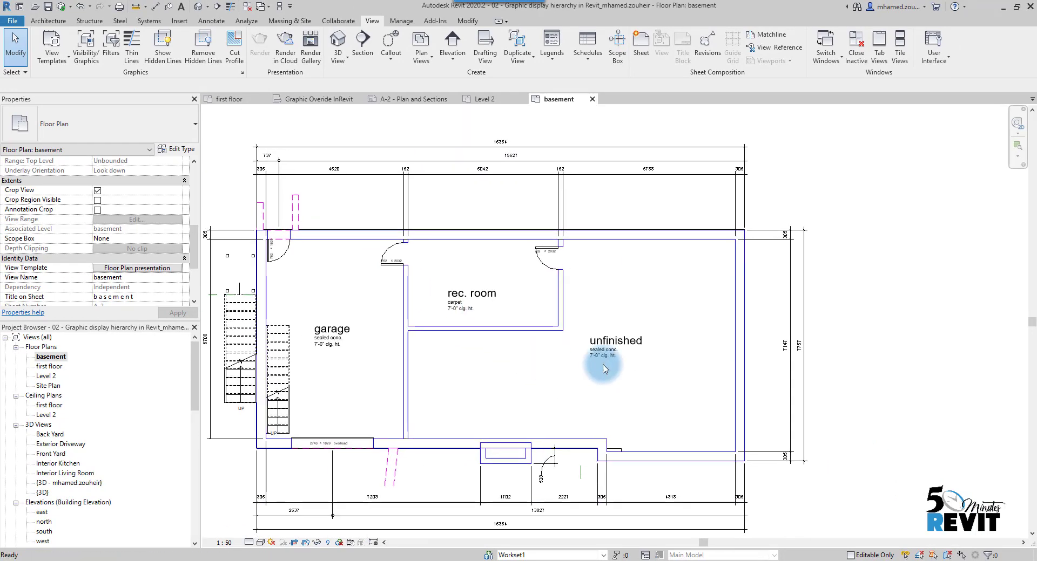
{"action": "middle_click_drag", "start_coordinate": [588, 456], "coordinate": [607, 413]}
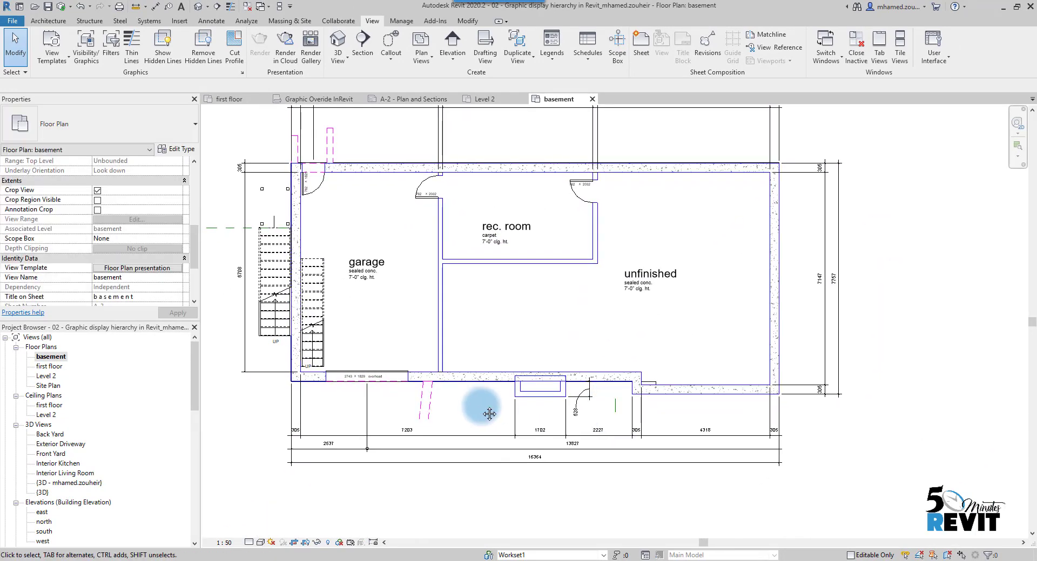
{"action": "scroll", "coordinate": [537, 436], "scroll_direction": "up", "scroll_amount": 2}
{"action": "scroll", "coordinate": [491, 322], "scroll_direction": "down", "scroll_amount": 2}
{"action": "scroll", "coordinate": [428, 456], "scroll_direction": "up", "scroll_amount": 1}
{"action": "scroll", "coordinate": [546, 419], "scroll_direction": "down", "scroll_amount": 1}
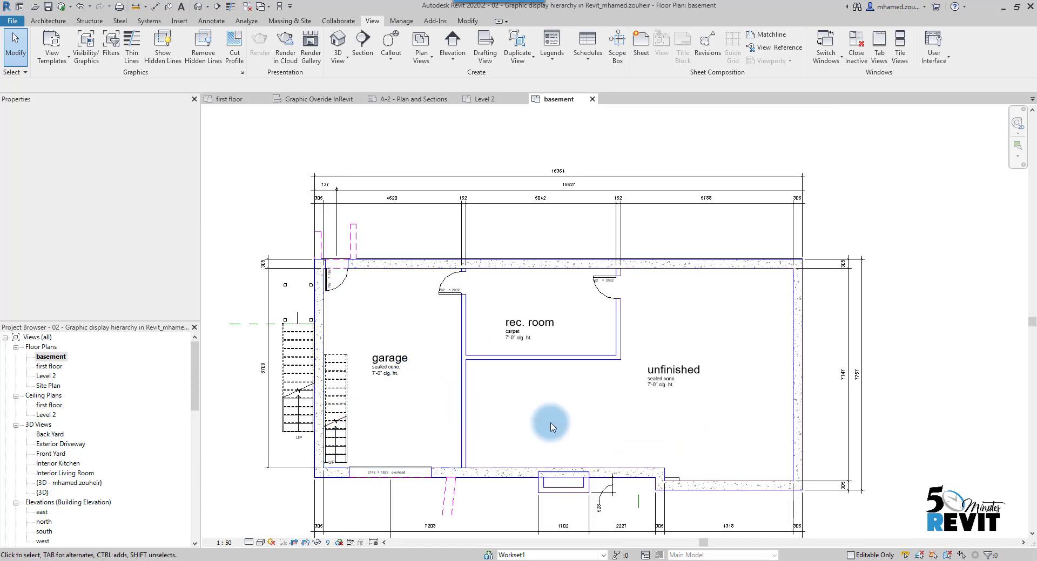